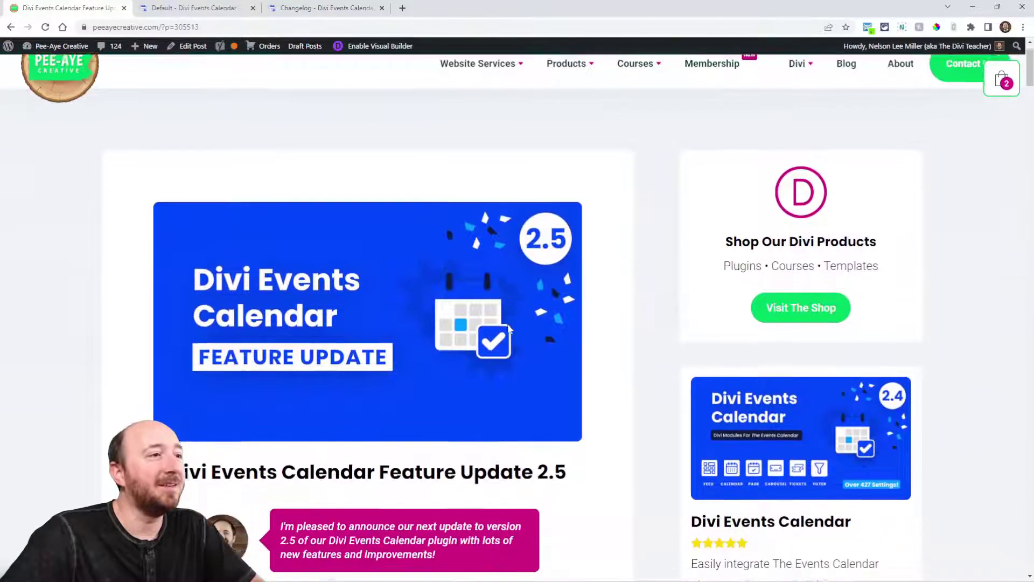
Scroll the Divi Events Calendar Feature Update 2.5 post down to the New Events Feed Module Settings heading
scroll(607, 369, "down", 9)
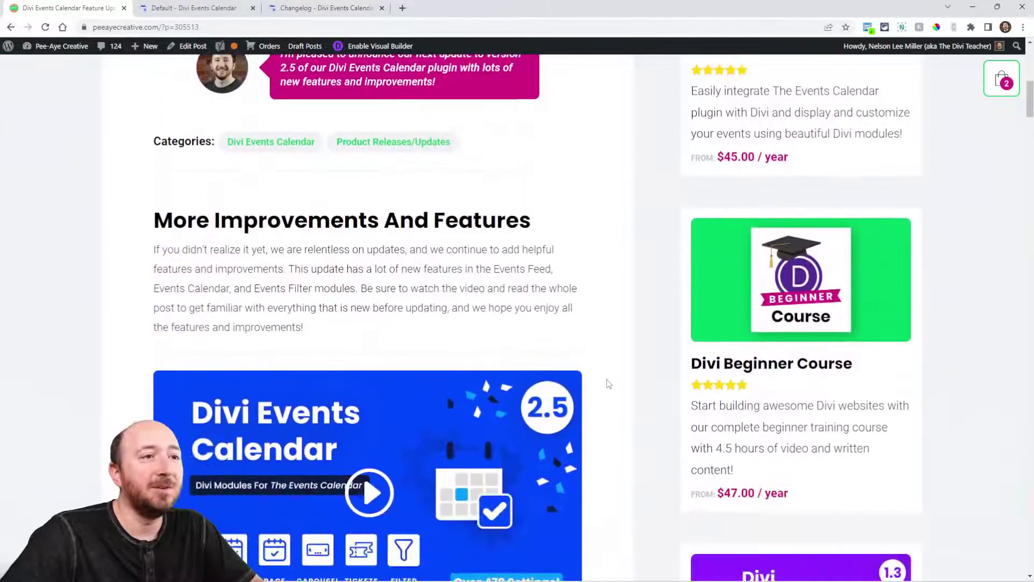
scroll(608, 383, "down", 8)
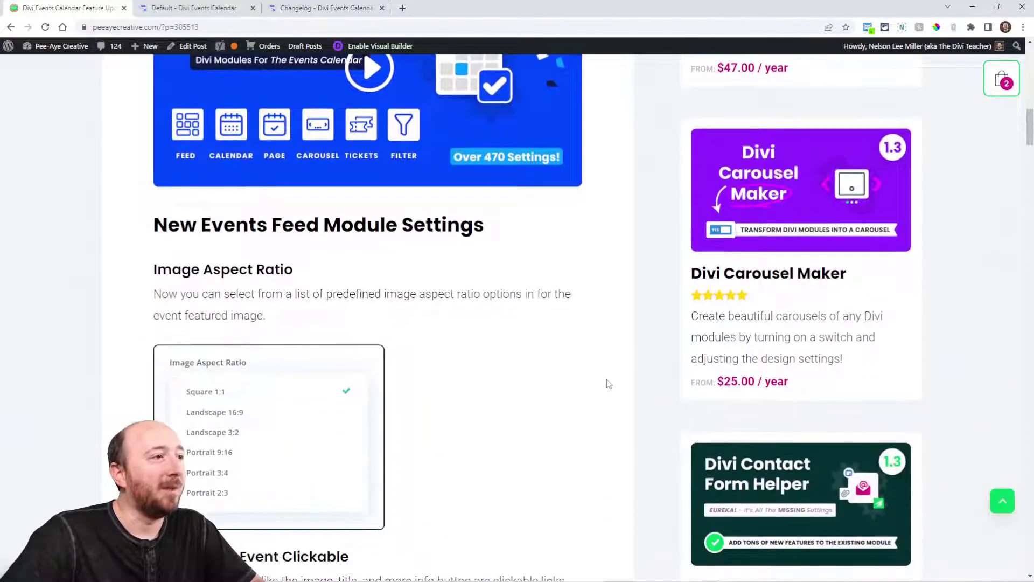
scroll(608, 383, "down", 2)
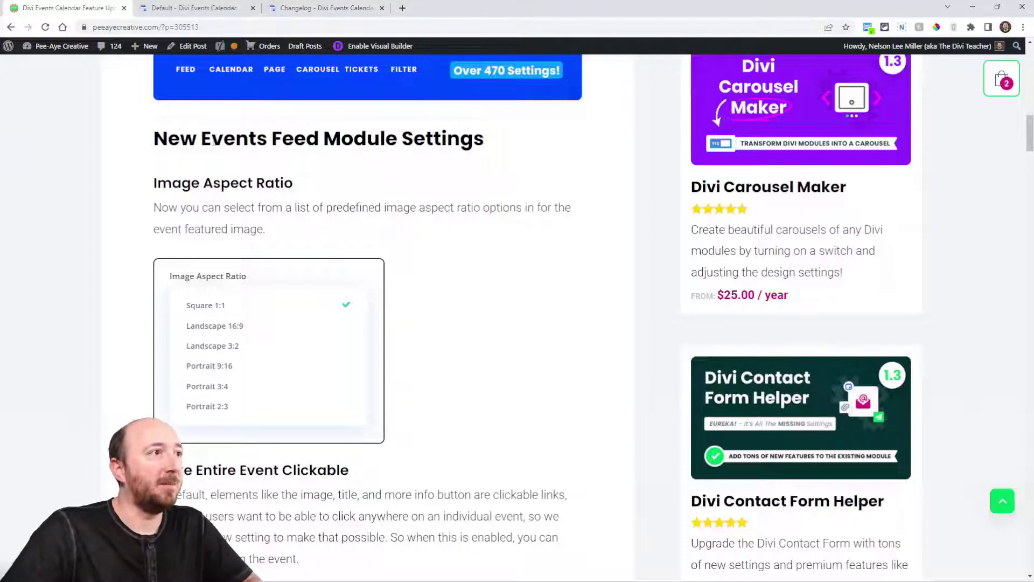
Highlight 'Events Feed' in the heading and browse the Events Calendar layouts demo page
left_click_drag(201, 140, 319, 141)
left_click(315, 148)
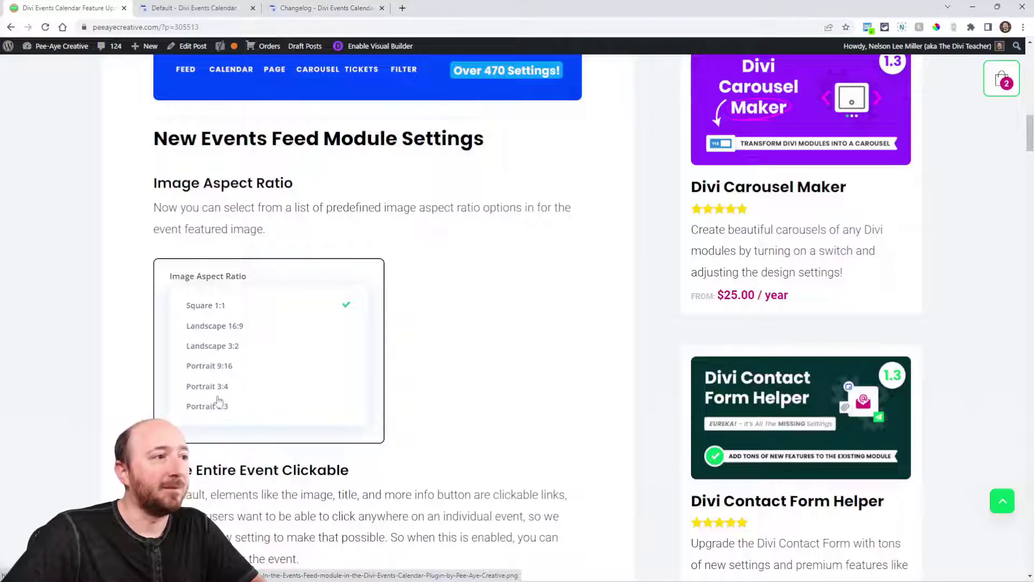
left_click(197, 8)
scroll(631, 231, "down", 2)
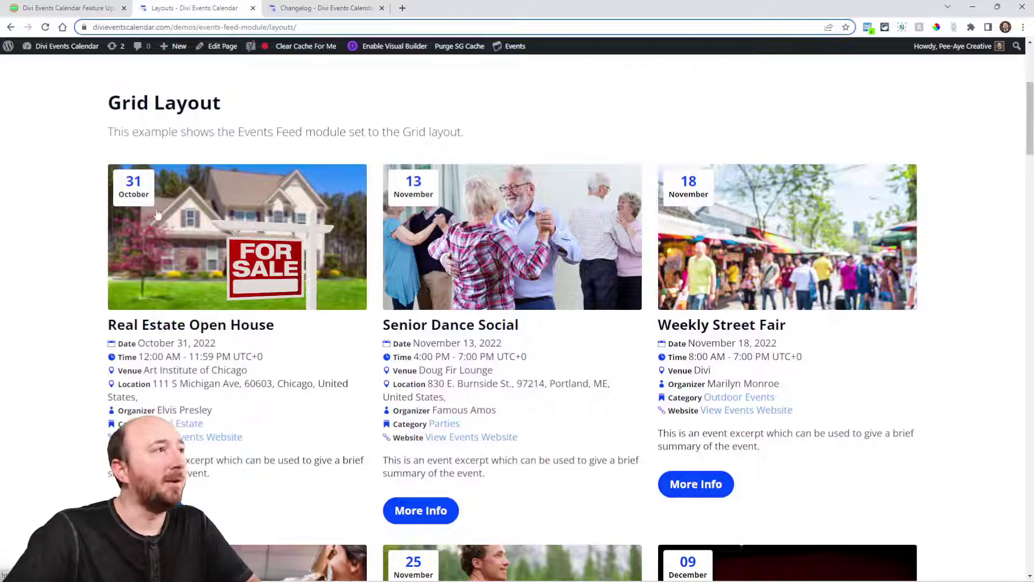
Scroll the post to Make Entire Event Clickable, compare with the Grid Layout demo, and return
left_click(71, 8)
scroll(427, 272, "down", 5)
scroll(427, 272, "down", 2)
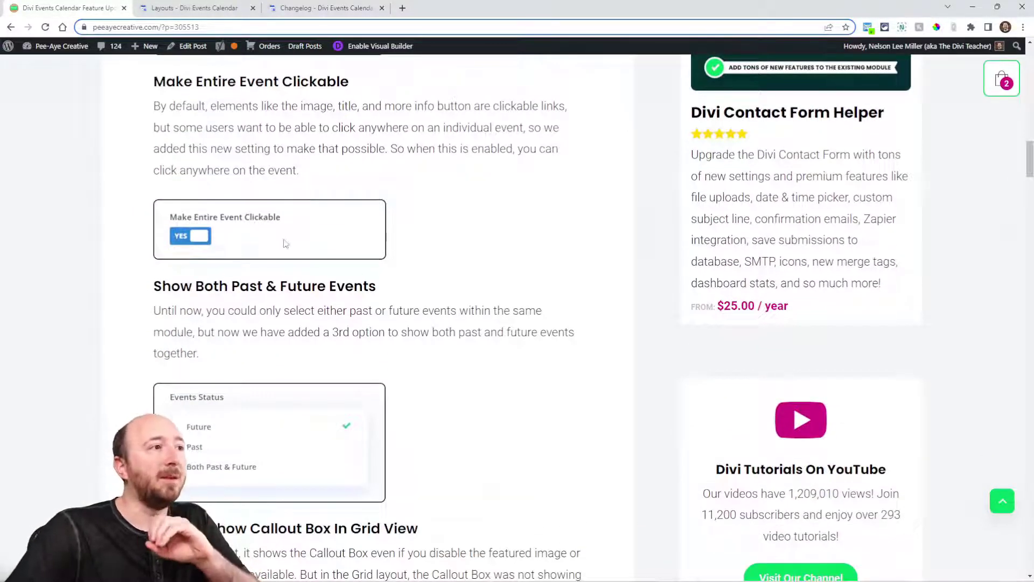
scroll(350, 270, "up", 1)
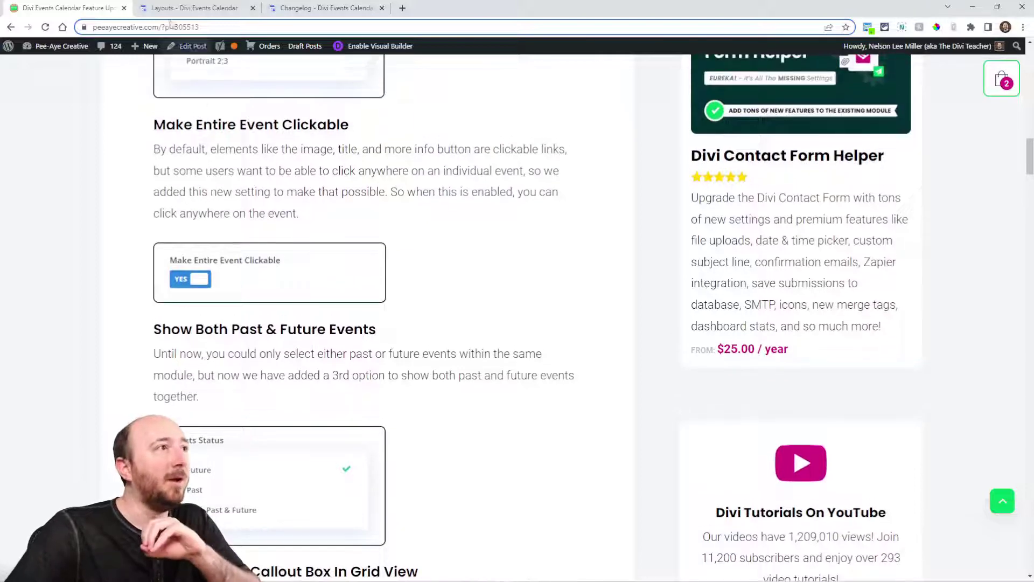
left_click(183, 8)
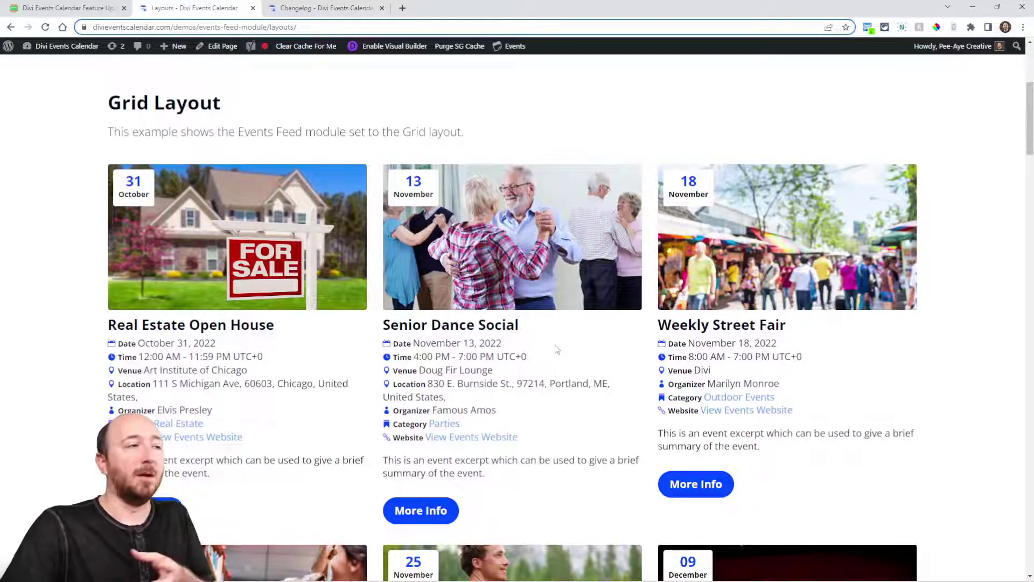
key("ctrl+Page_Up")
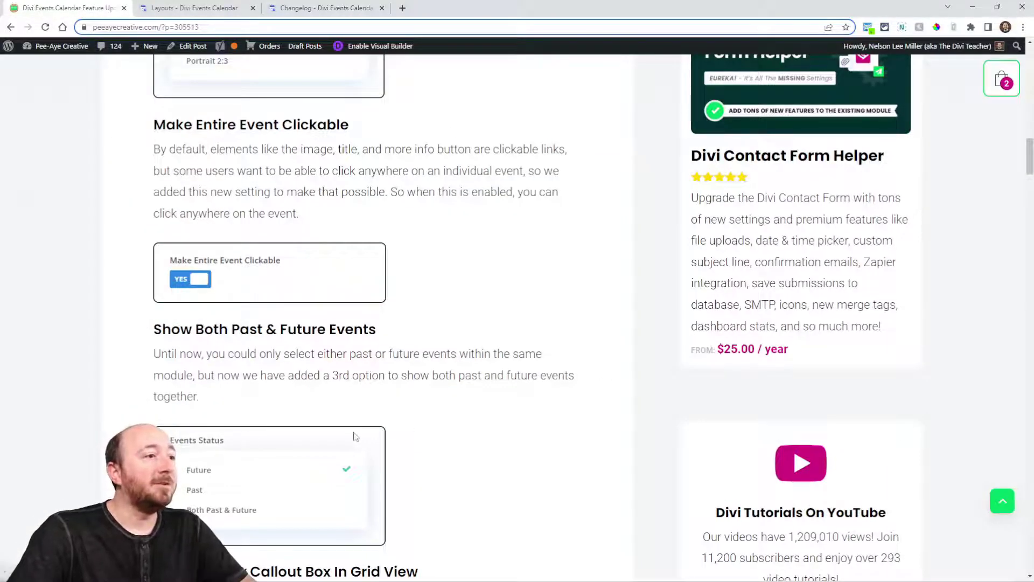
Read Show Both Past & Future Events and Callout Box, check the Grid Layout demo, then continue reading
scroll(254, 461, "down", 2)
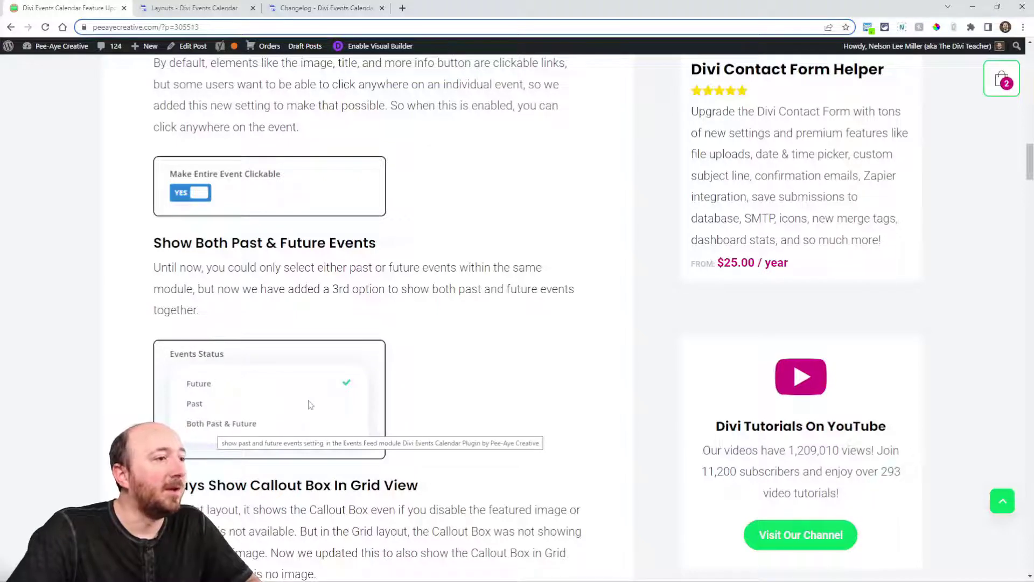
scroll(316, 404, "down", 5)
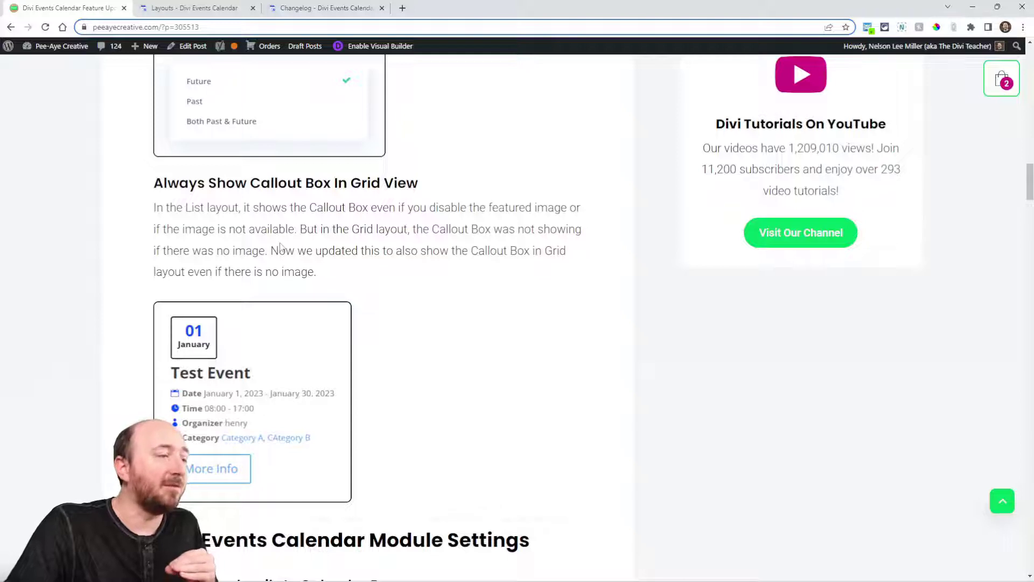
left_click(180, 10)
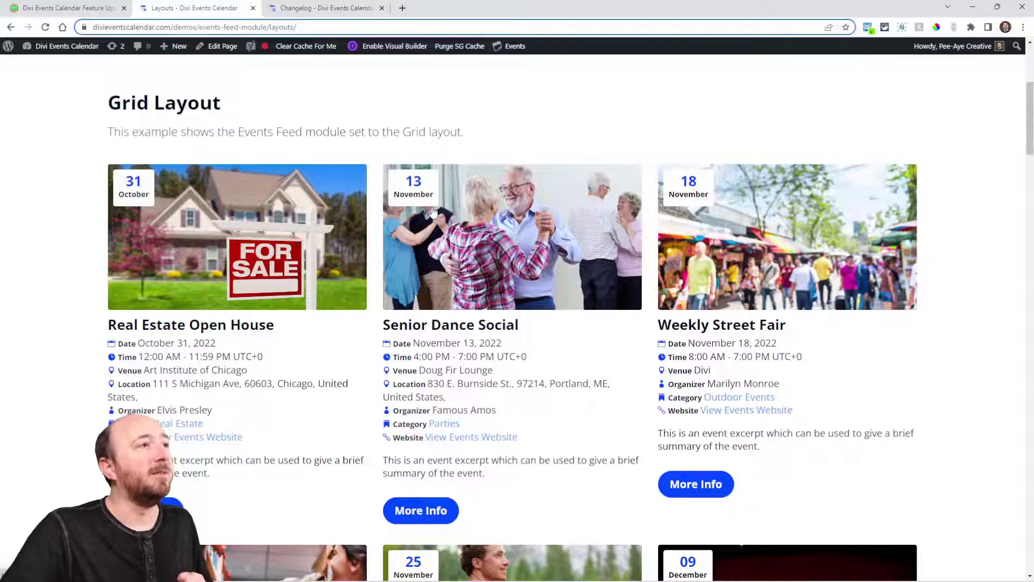
left_click(118, 7)
scroll(230, 319, "down", 2)
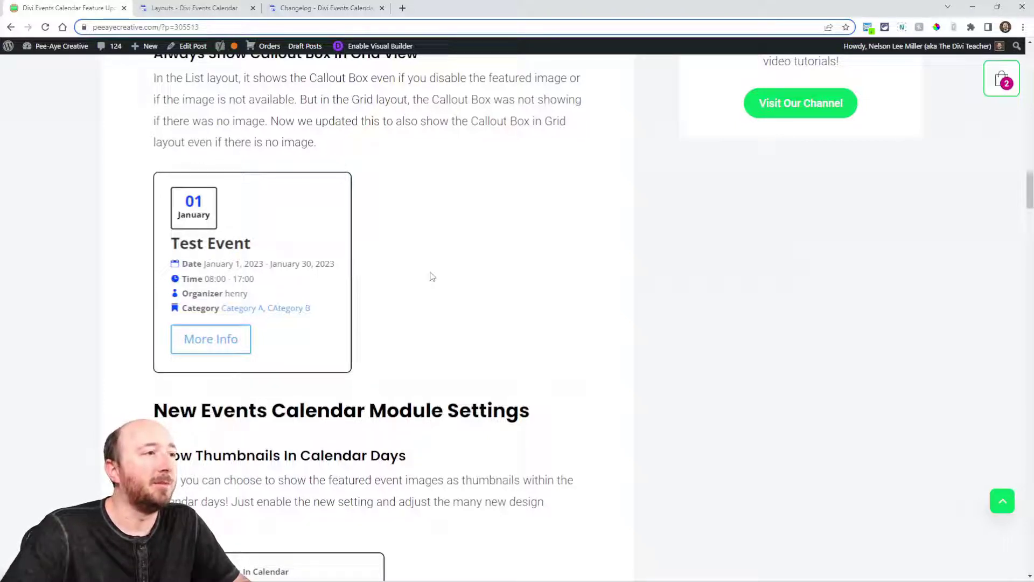
Highlight 'Events Calendar Module' in the post heading and inspect events on the Default demo calendar
scroll(431, 275, "down", 5)
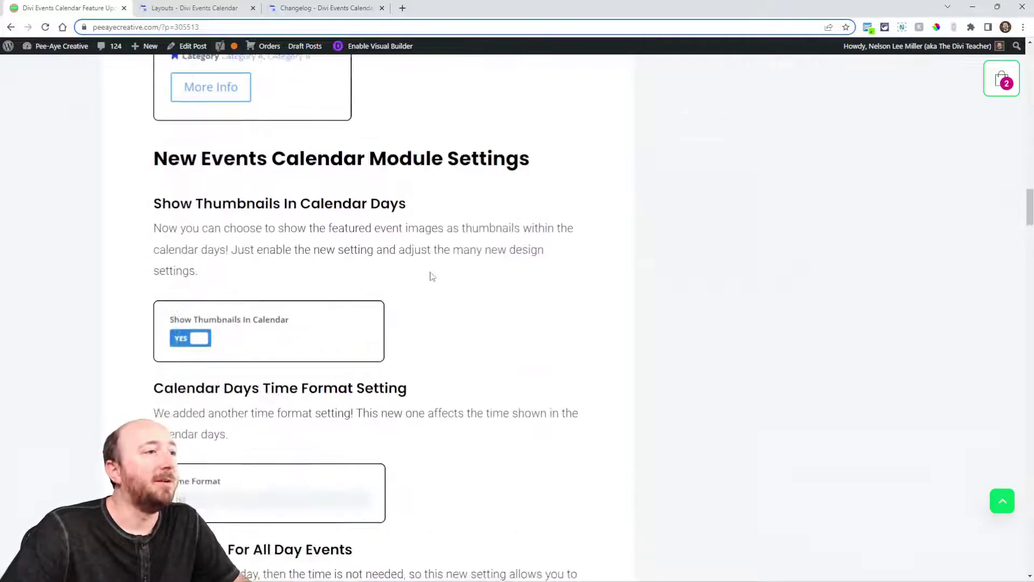
left_click_drag(201, 110, 445, 116)
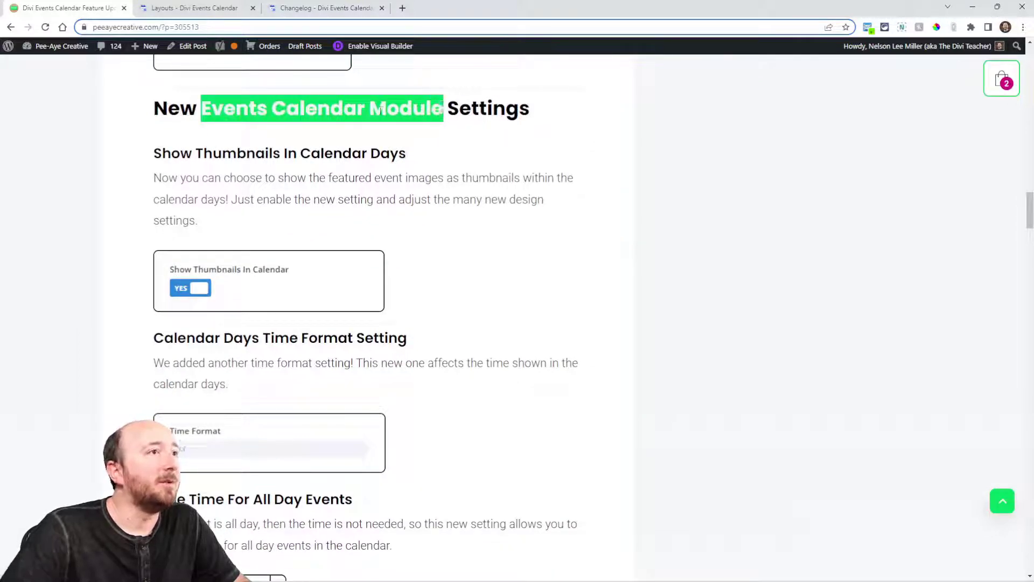
left_click(379, 111)
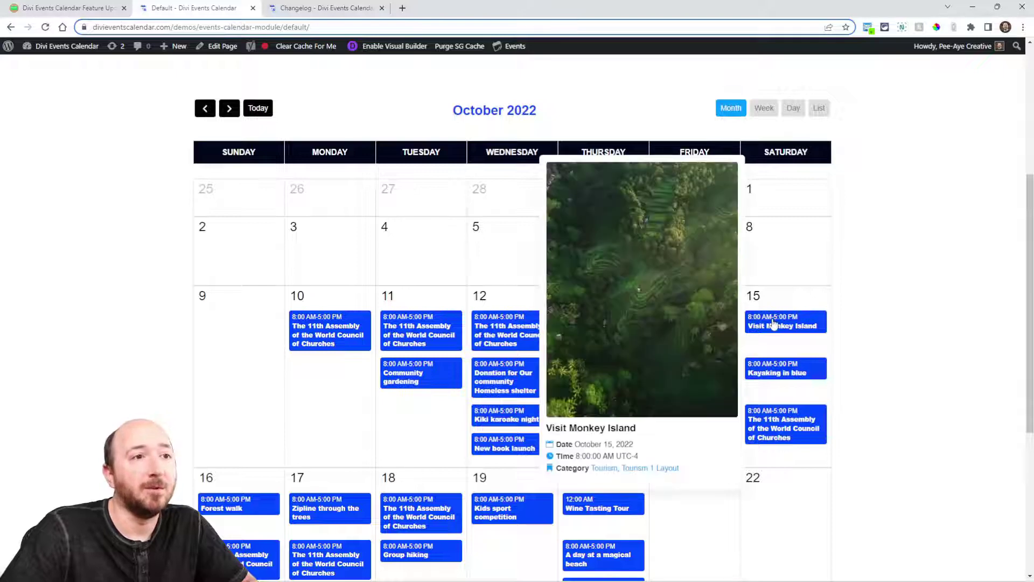
mouse_move(415, 337)
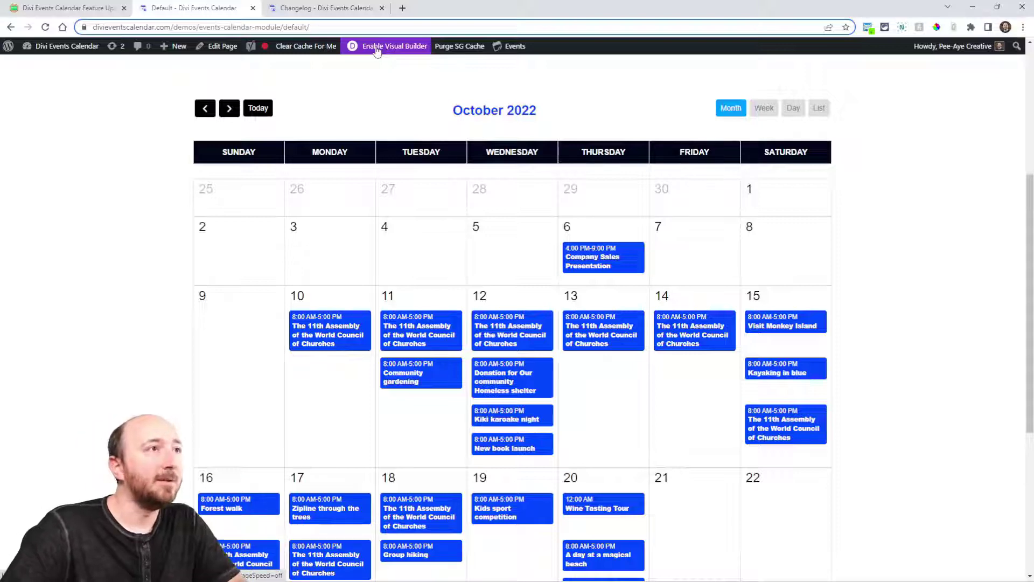
scroll(896, 350, "down", 3)
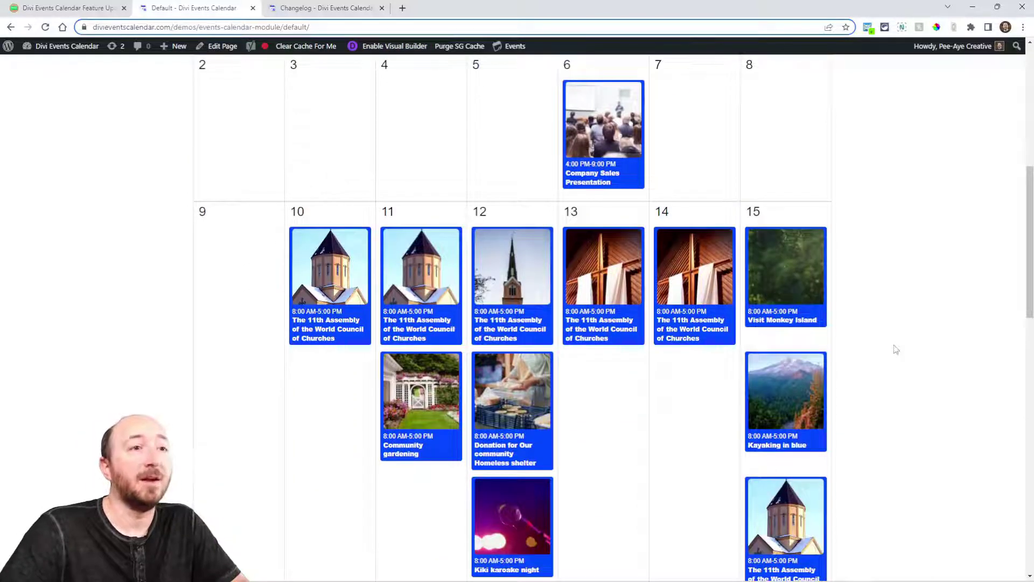
mouse_move(499, 270)
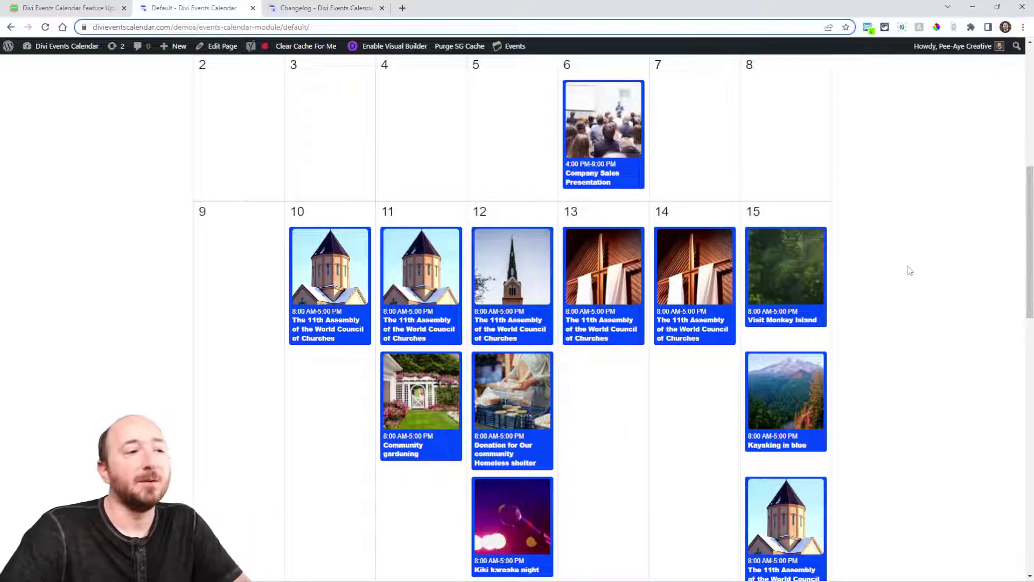
Scroll the post to the Time Format section, then return to the demo calendar's event thumbnails
left_click(85, 6)
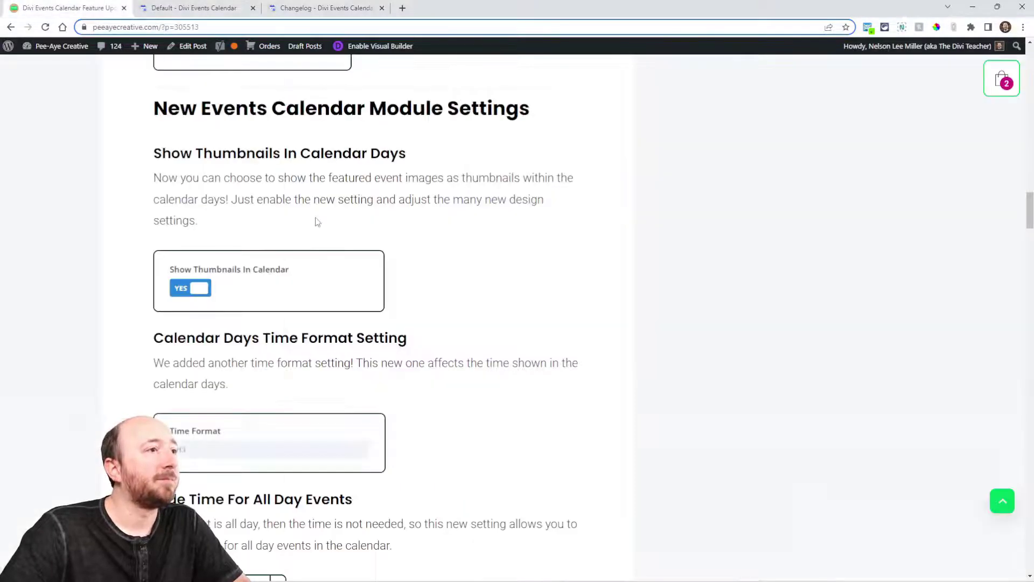
scroll(316, 218, "down", 3)
scroll(316, 218, "down", 1)
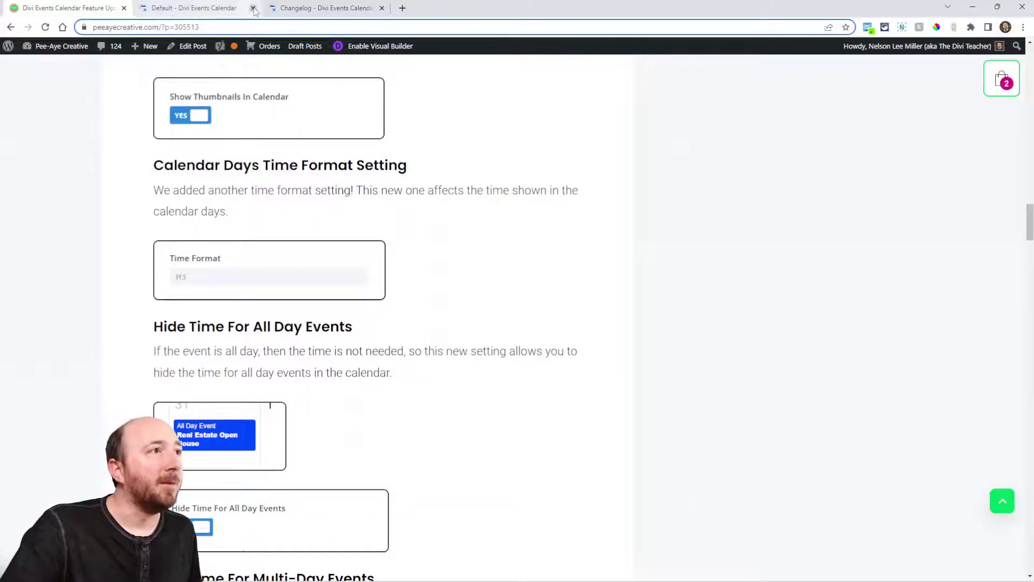
left_click(190, 12)
mouse_move(491, 324)
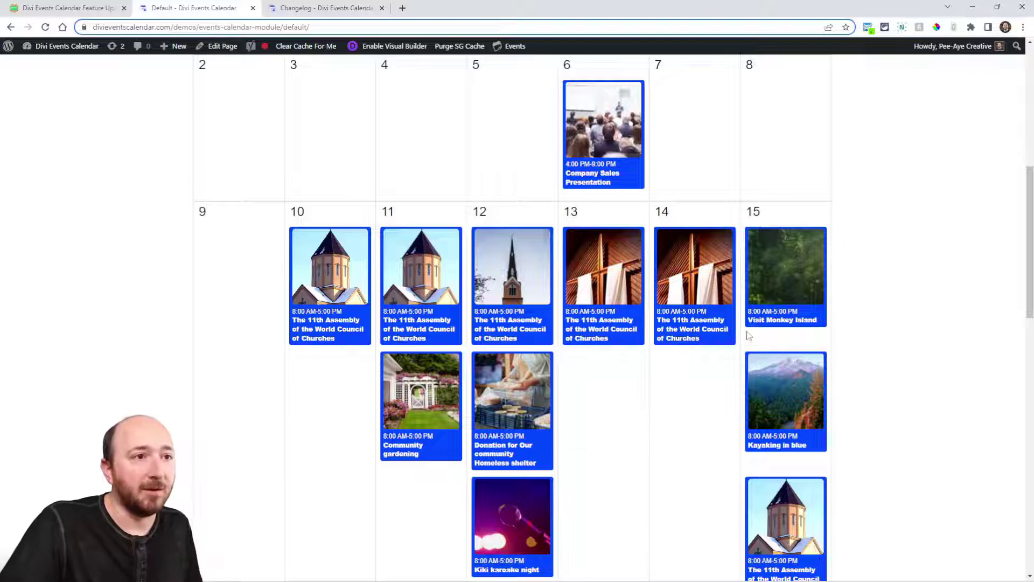
Toggle Hide Time For All Day Events and Hide Time For Multi-Day Events off, then back to Yes
mouse_move(687, 323)
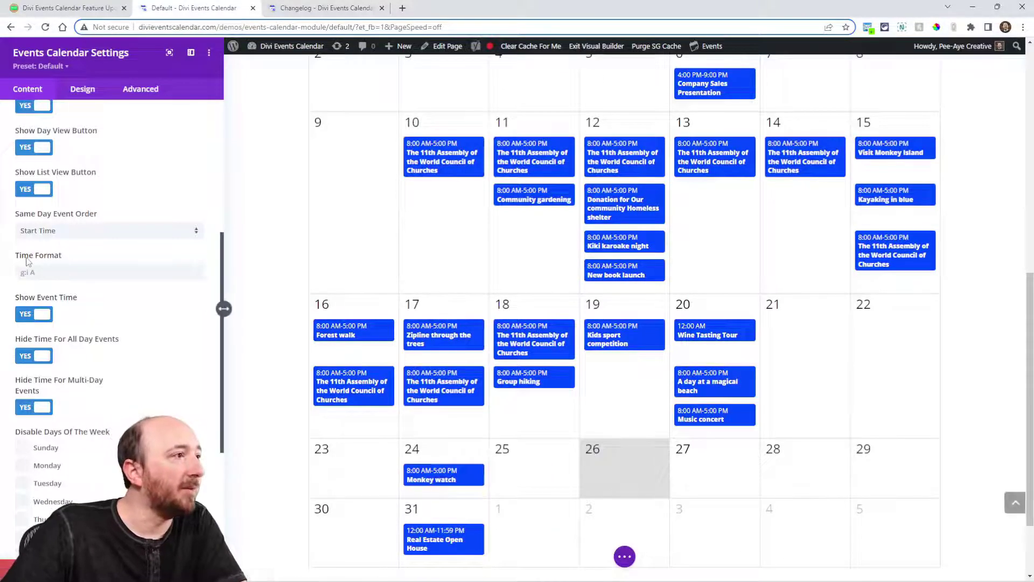
left_click(75, 274)
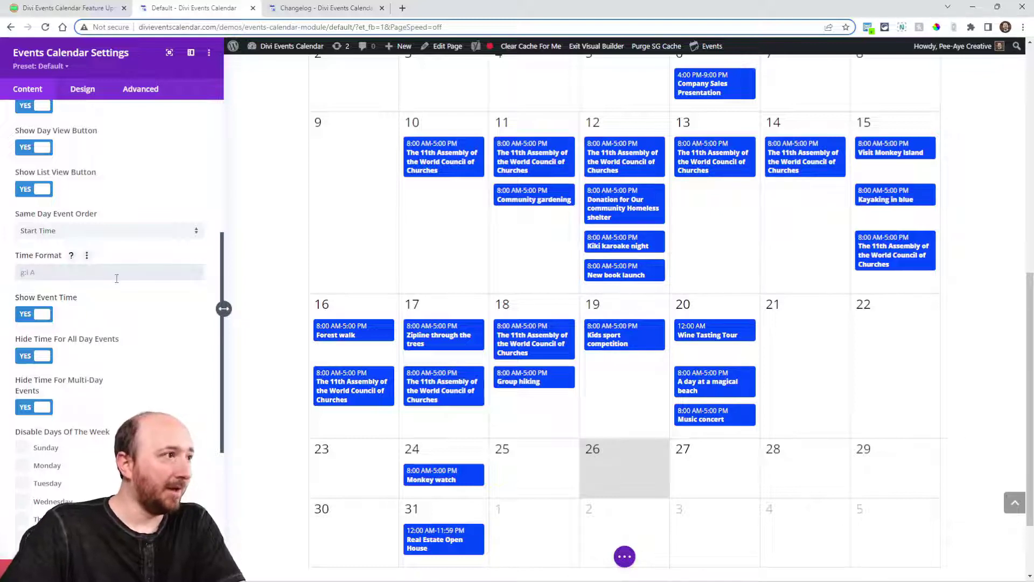
scroll(116, 278, "down", 2)
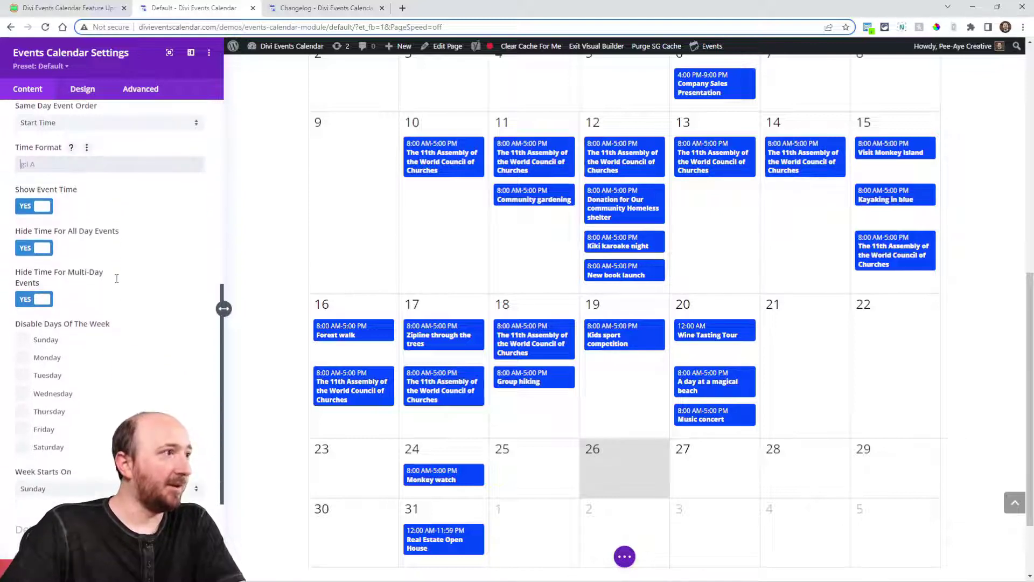
left_click(37, 249)
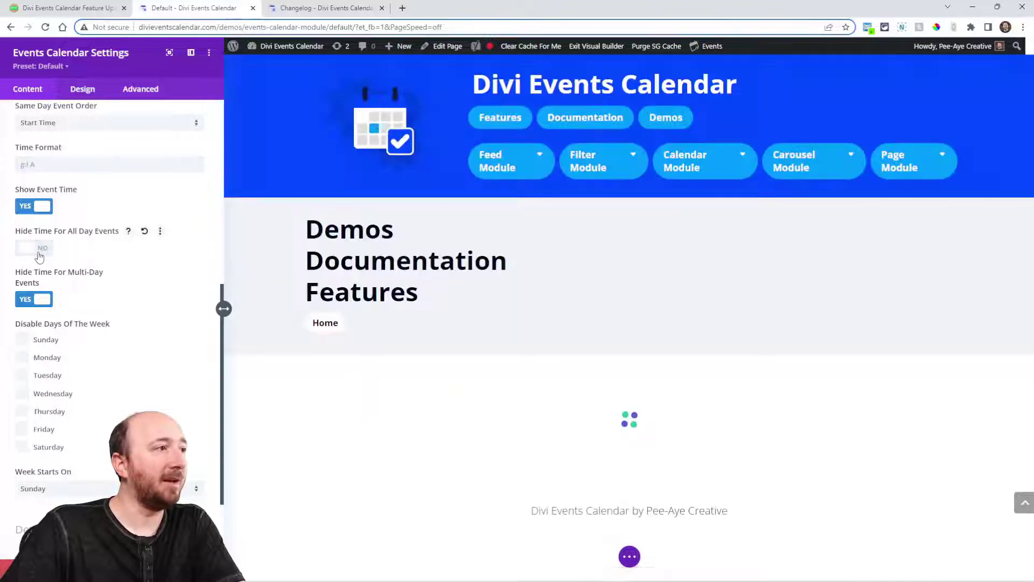
left_click(37, 251)
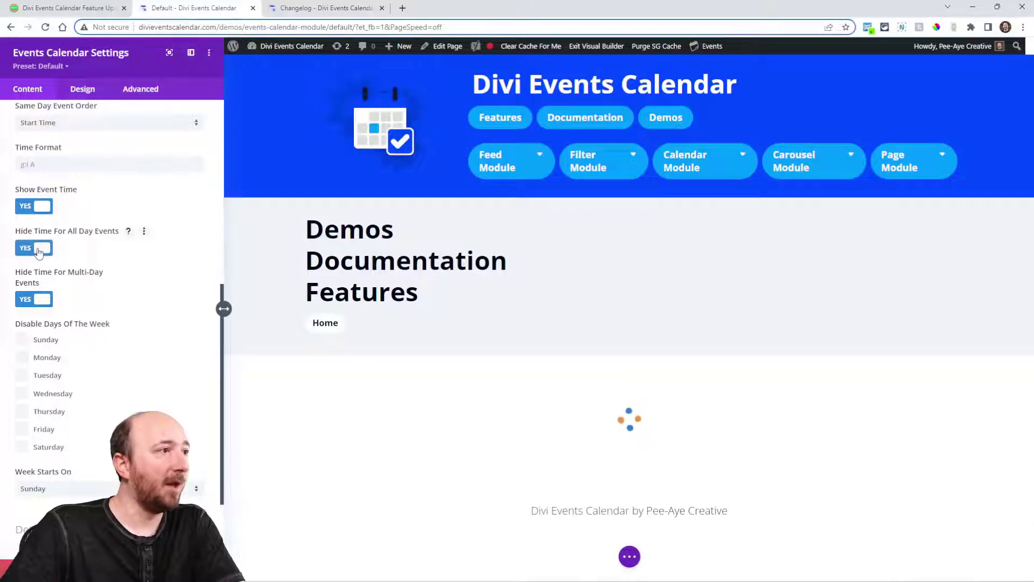
left_click(41, 305)
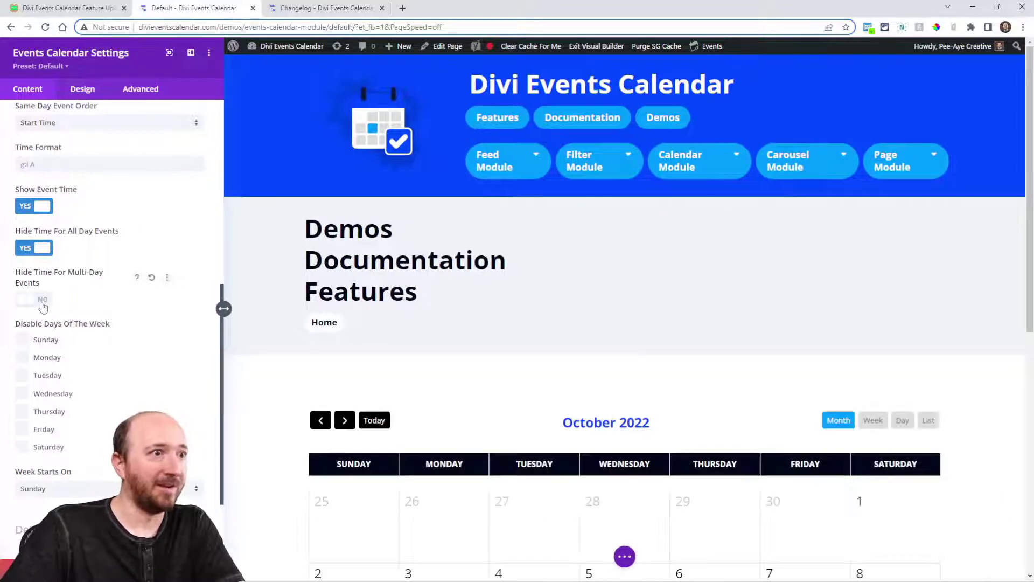
left_click(42, 305)
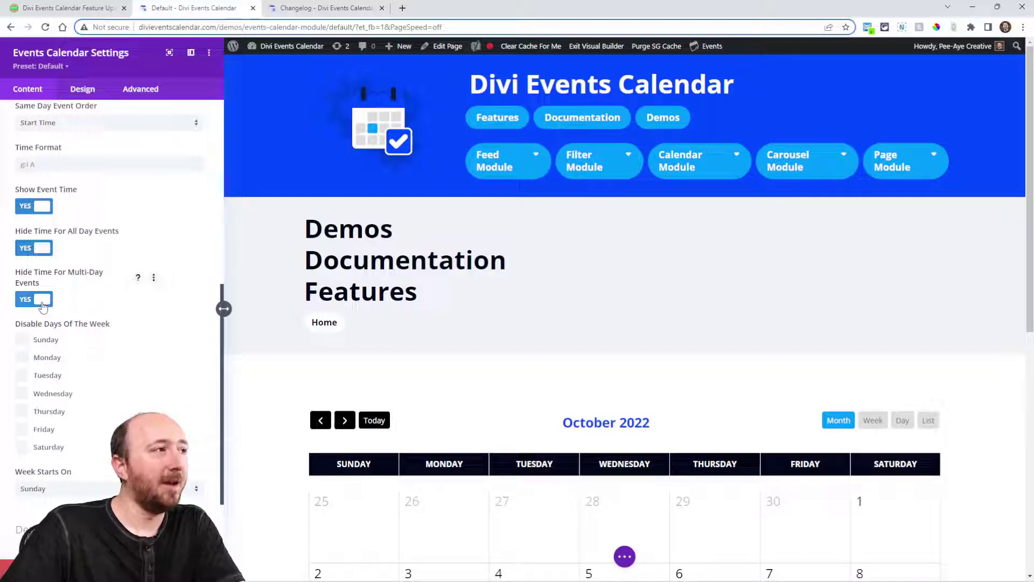
Scroll the Pee-Aye Creative post through the Hide Time sections to Margin And Padding Settings
left_click(59, 8)
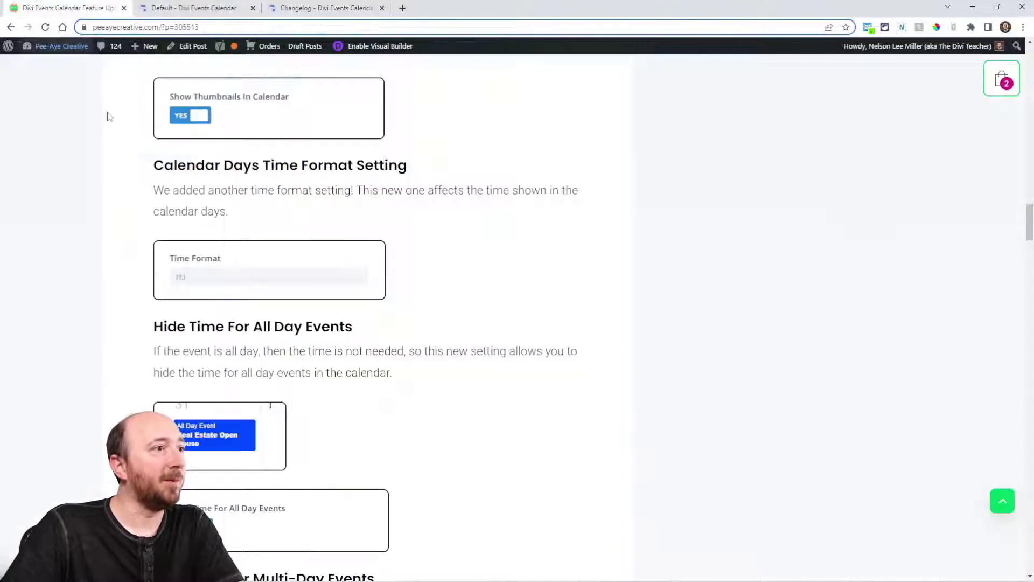
scroll(446, 334, "down", 3)
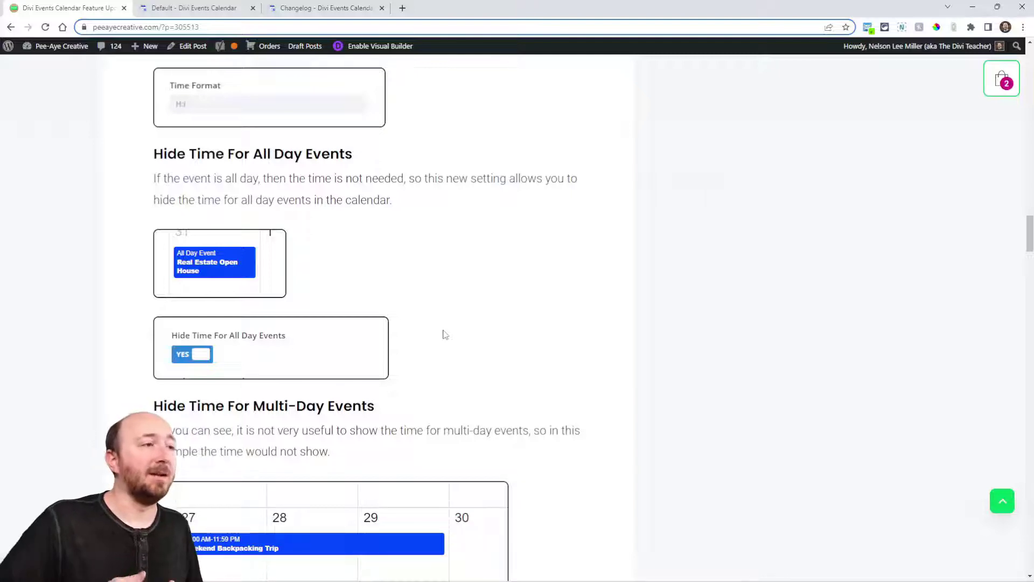
scroll(444, 335, "down", 5)
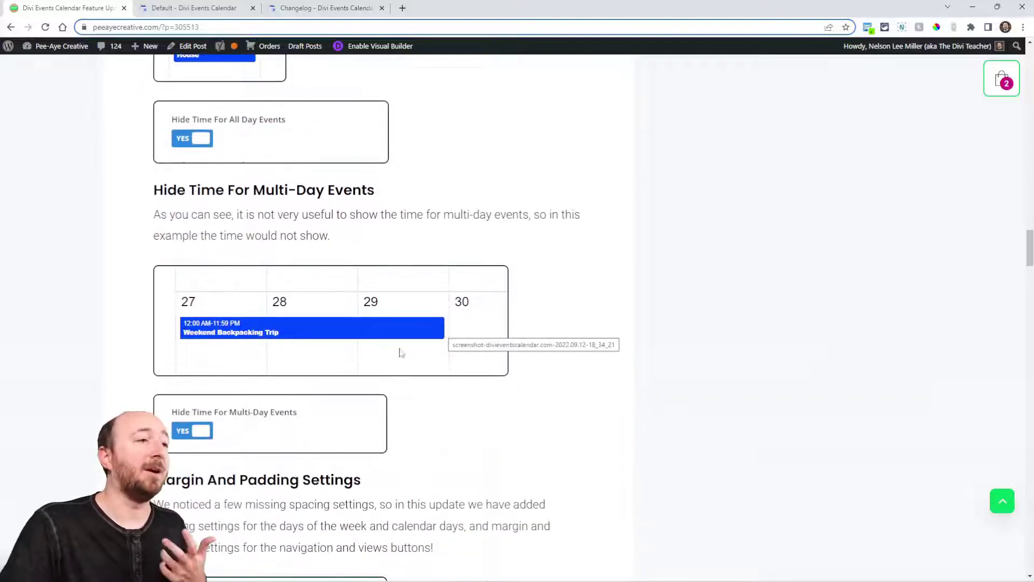
scroll(416, 348, "down", 1)
scroll(420, 347, "up", 1)
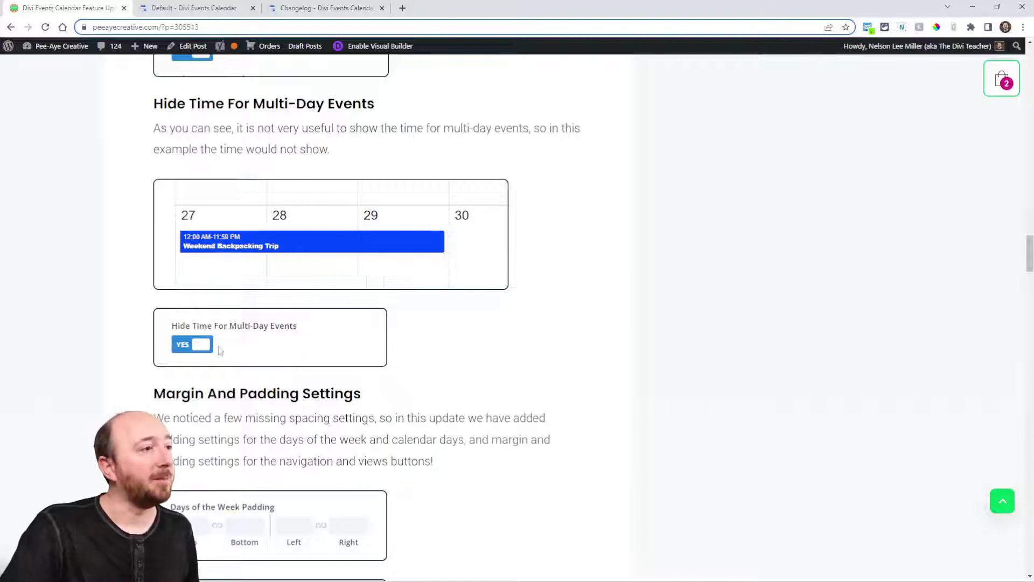
scroll(452, 349, "down", 5)
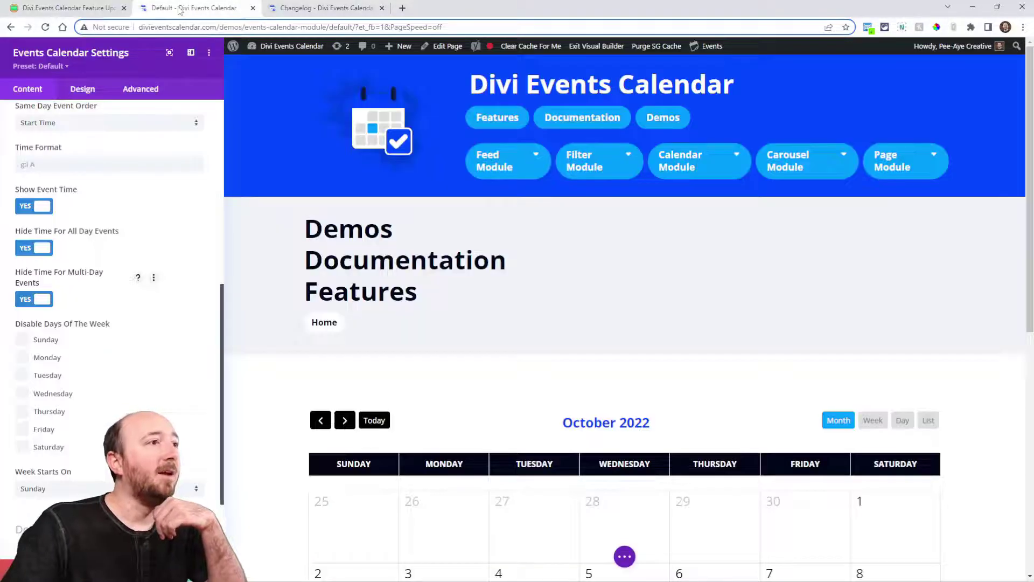
Return to the builder and expand the calendar's Days of the Week design options
left_click(194, 7)
left_click(81, 92)
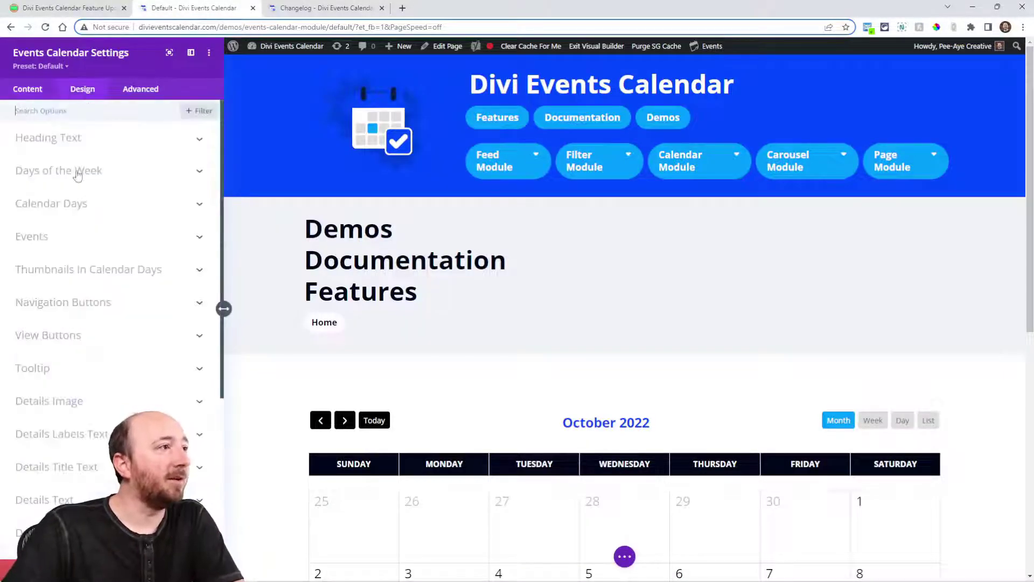
left_click(46, 171)
scroll(484, 377, "down", 2)
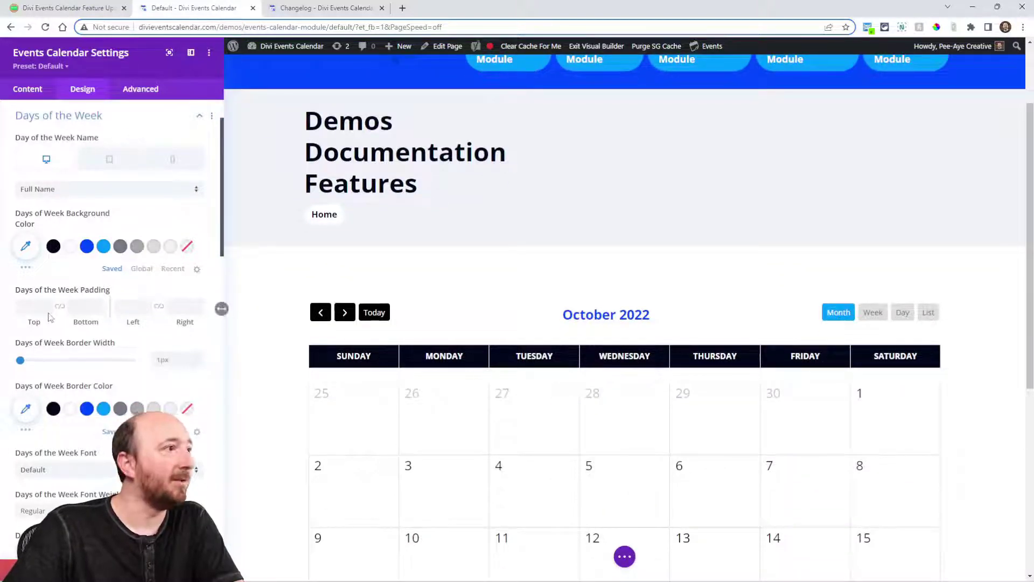
Try 34px top padding on Days of the Week, lower it, then reset it to default
left_click(27, 306)
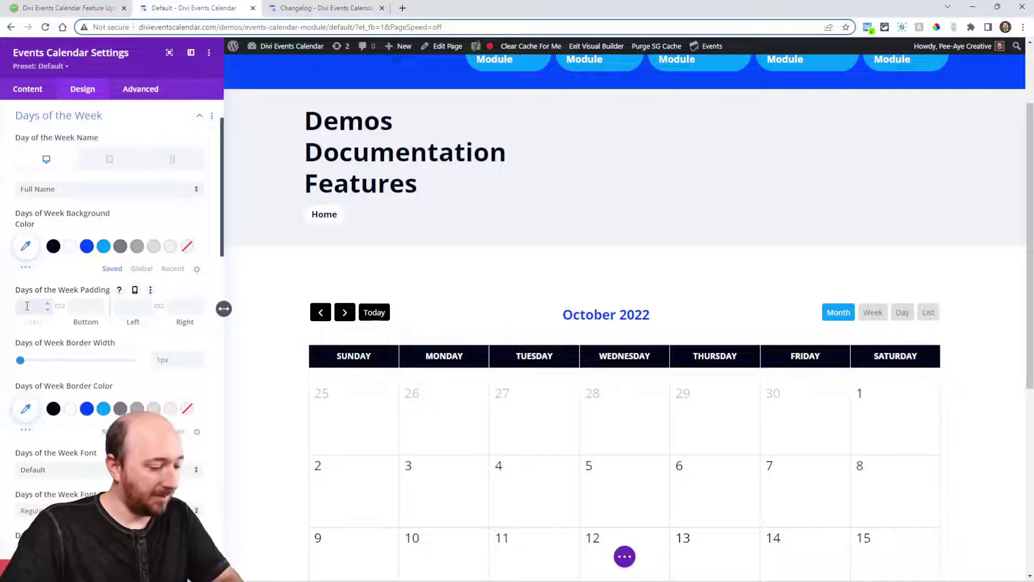
type("34")
scroll(409, 349, "down", 5)
left_click(99, 309)
left_click(99, 310)
left_click(99, 310)
left_click(99, 310)
left_click(99, 310)
left_click(150, 290)
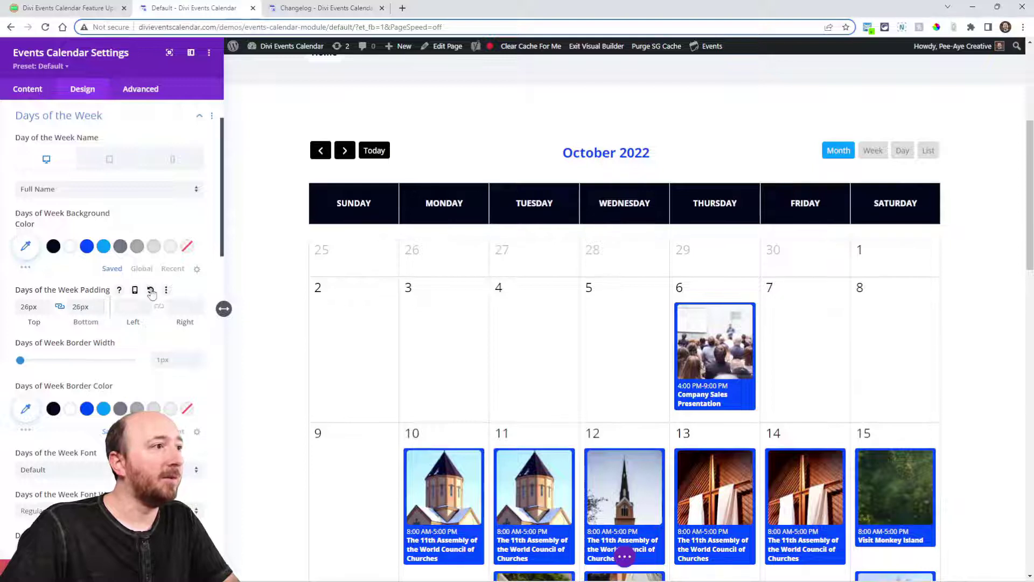
left_click(52, 124)
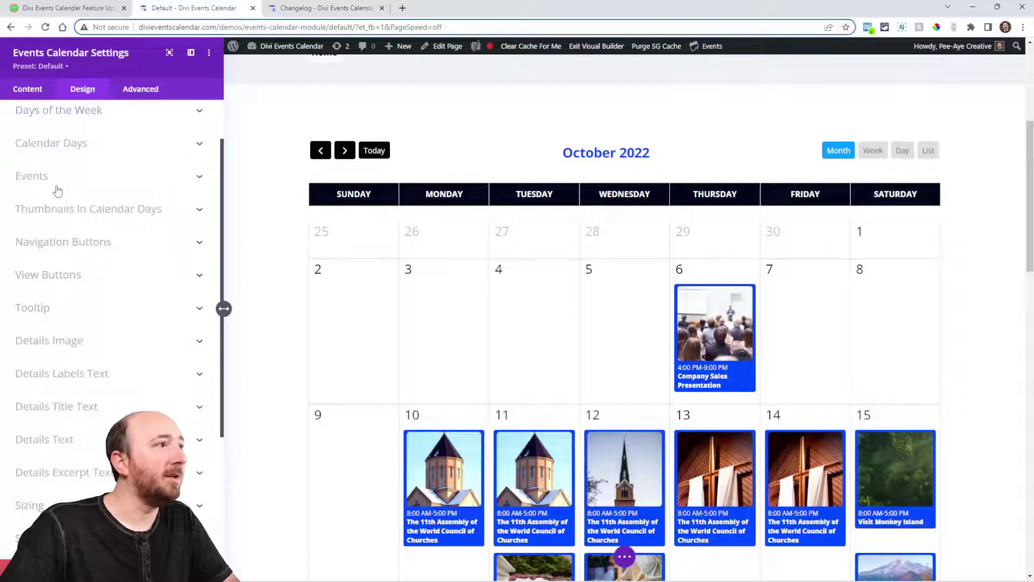
Give the Navigation Buttons 34px padding on top, bottom, left and right
left_click(52, 241)
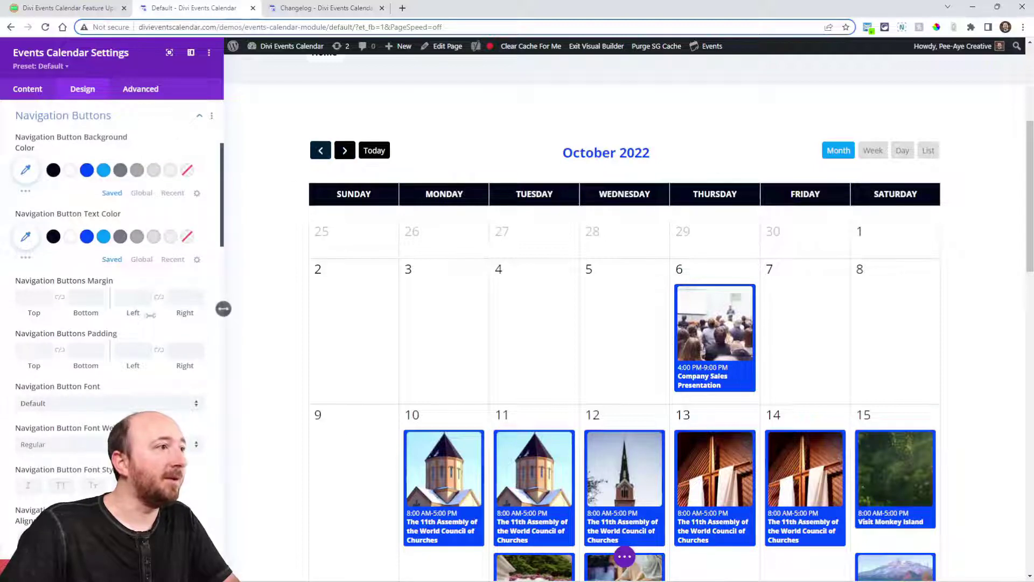
left_click(36, 351)
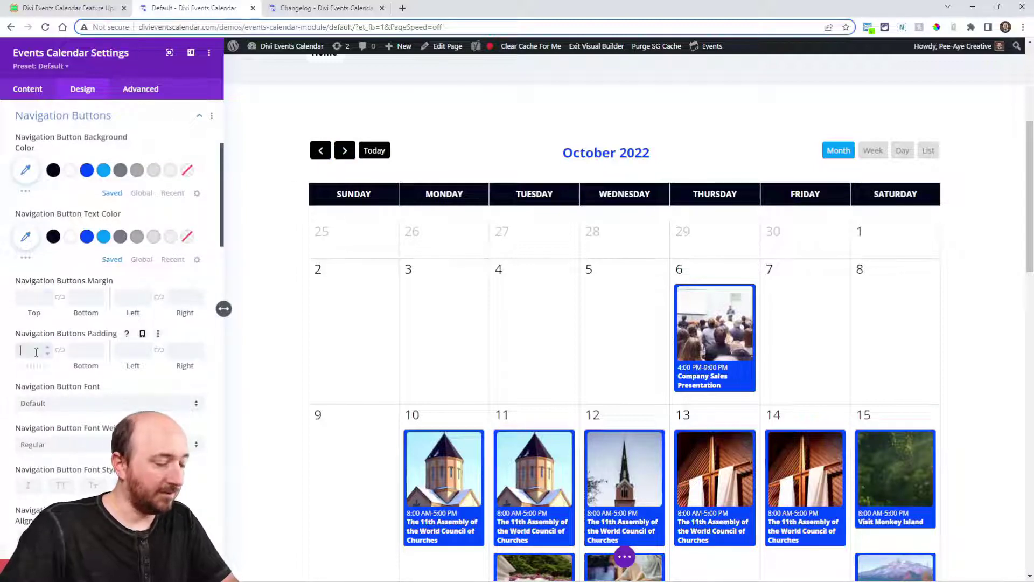
type("34px")
left_click(59, 350)
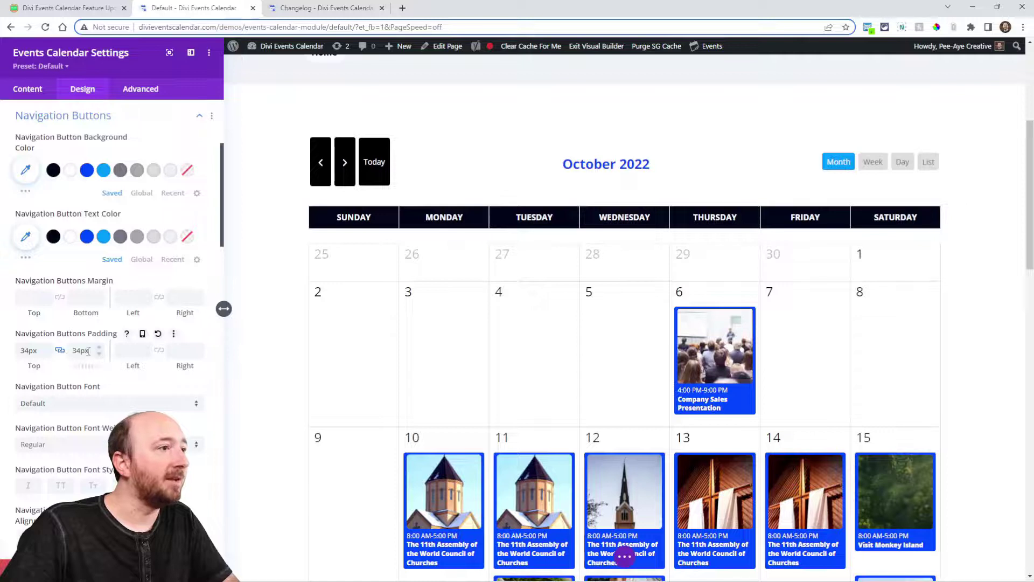
left_click(130, 350)
type("34px")
left_click(159, 350)
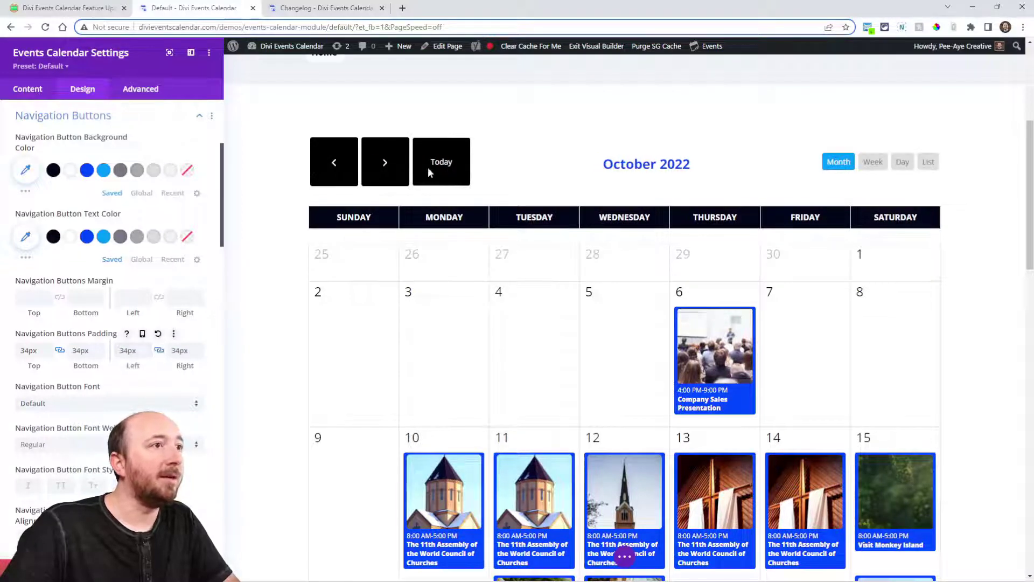
left_click(59, 118)
Give the View Buttons 20px left and right margins and 23px padding on all sides
left_click(47, 143)
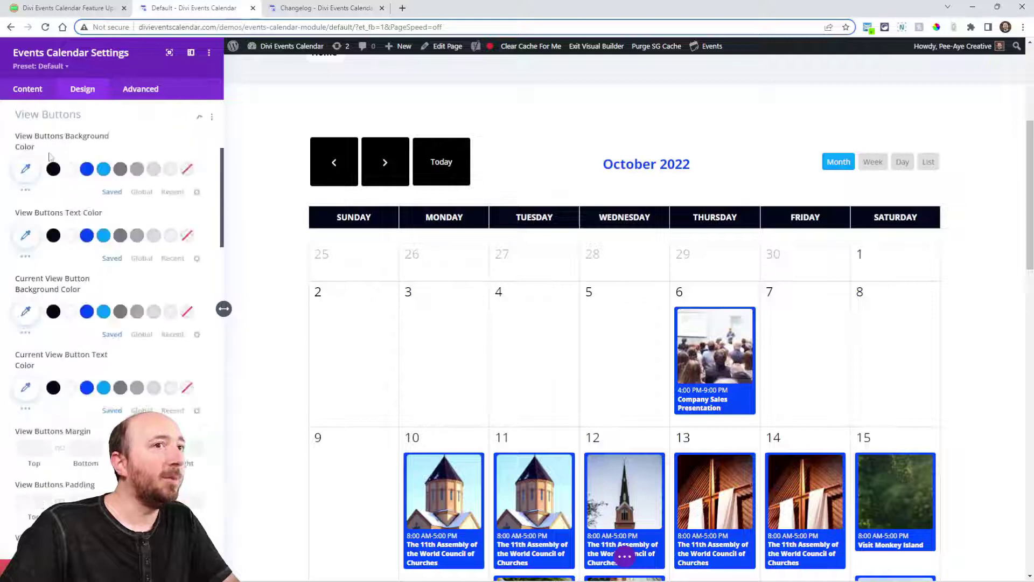
scroll(90, 405, "down", 3)
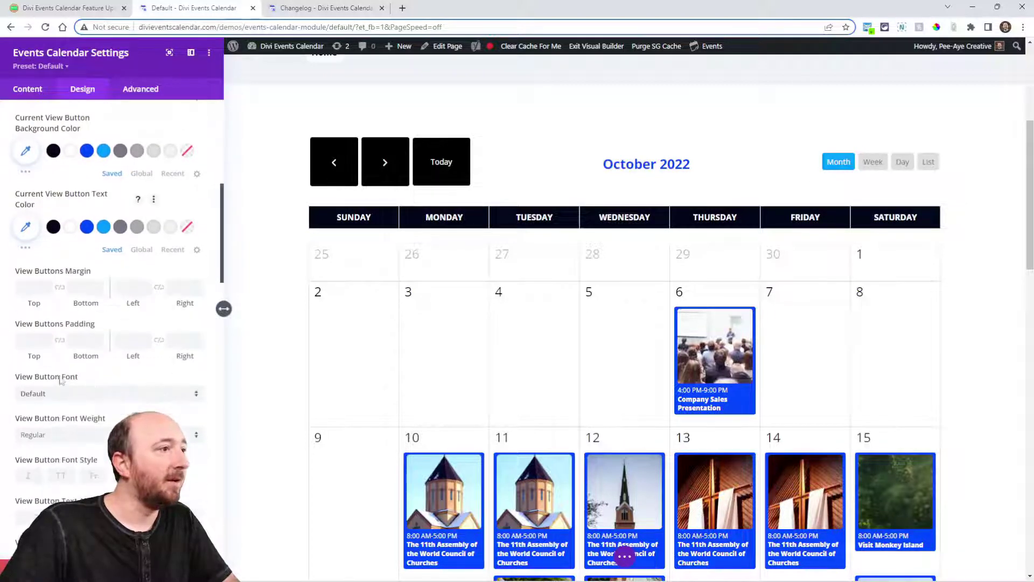
left_click(159, 288)
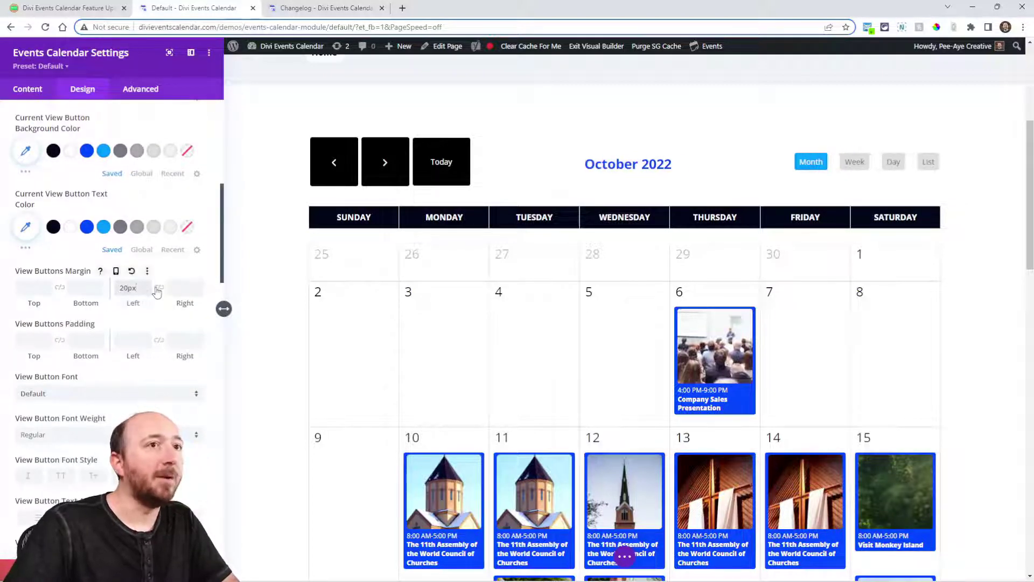
left_click(72, 342)
type("23")
left_click(60, 342)
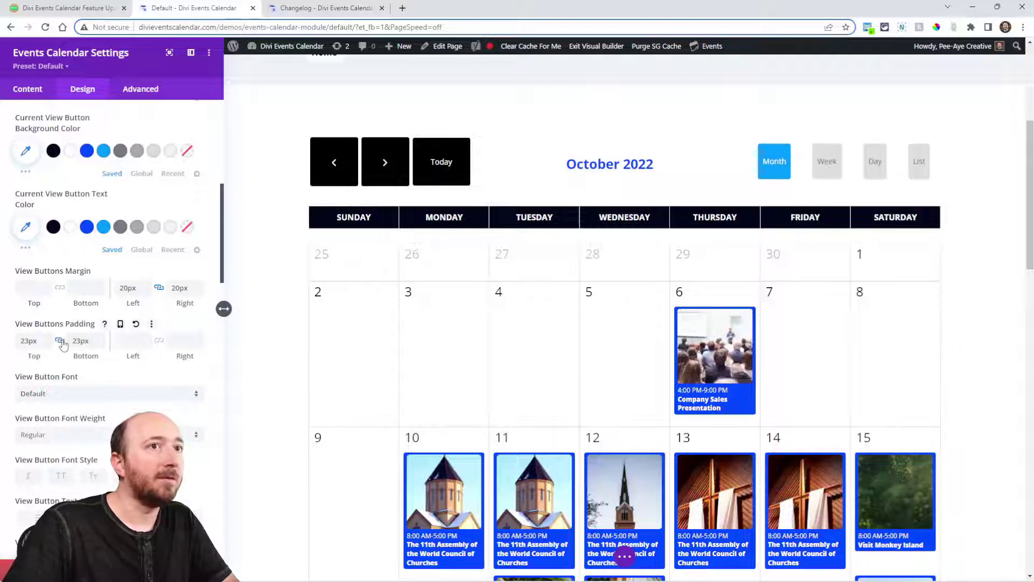
left_click(142, 341)
type("23")
left_click(157, 343)
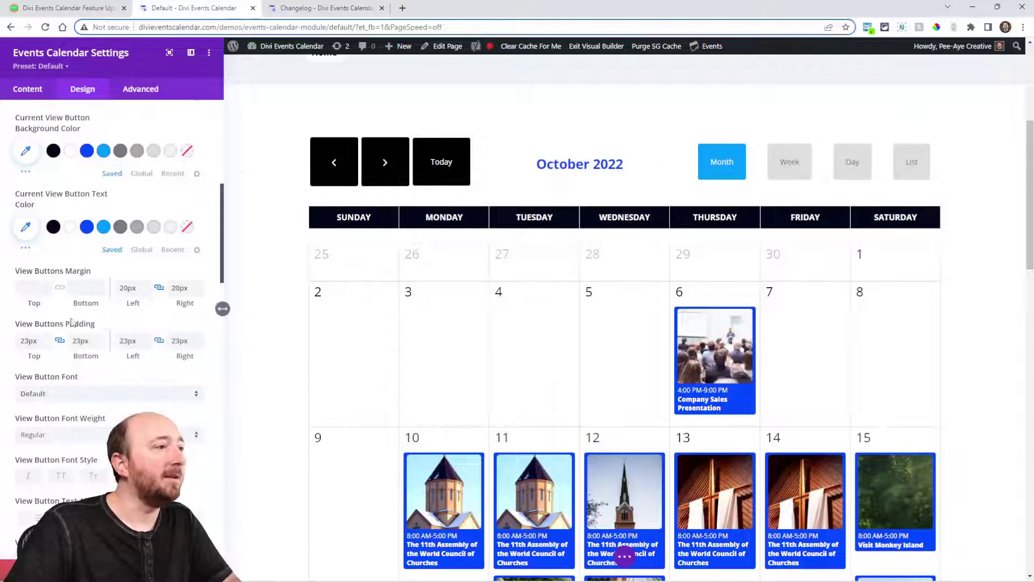
Expand the Calendar Days design options and scroll to the Calendar Days Padding fields
scroll(48, 226, "up", 3)
scroll(82, 209, "down", 5)
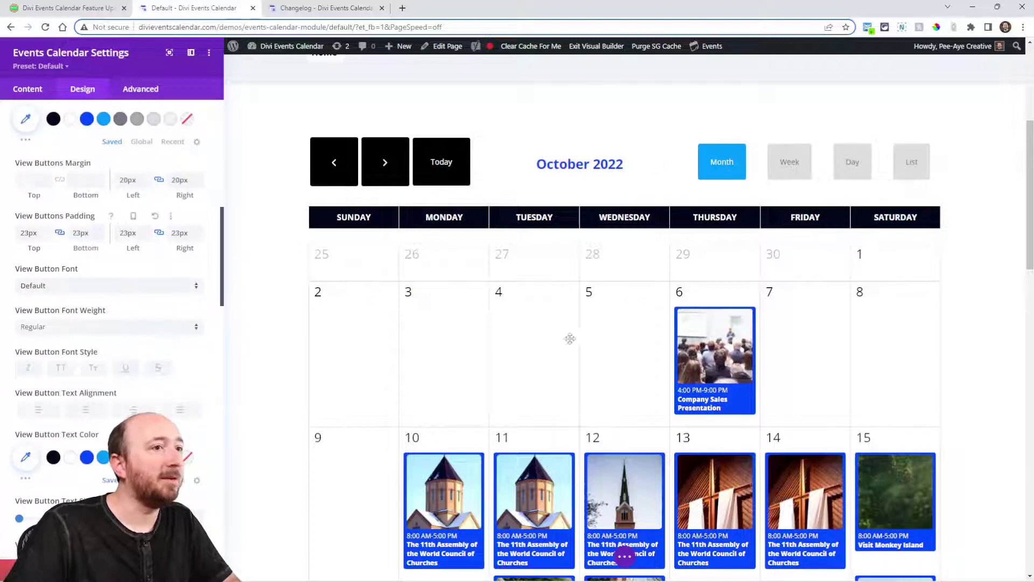
scroll(111, 198, "up", 2)
scroll(61, 195, "up", 8)
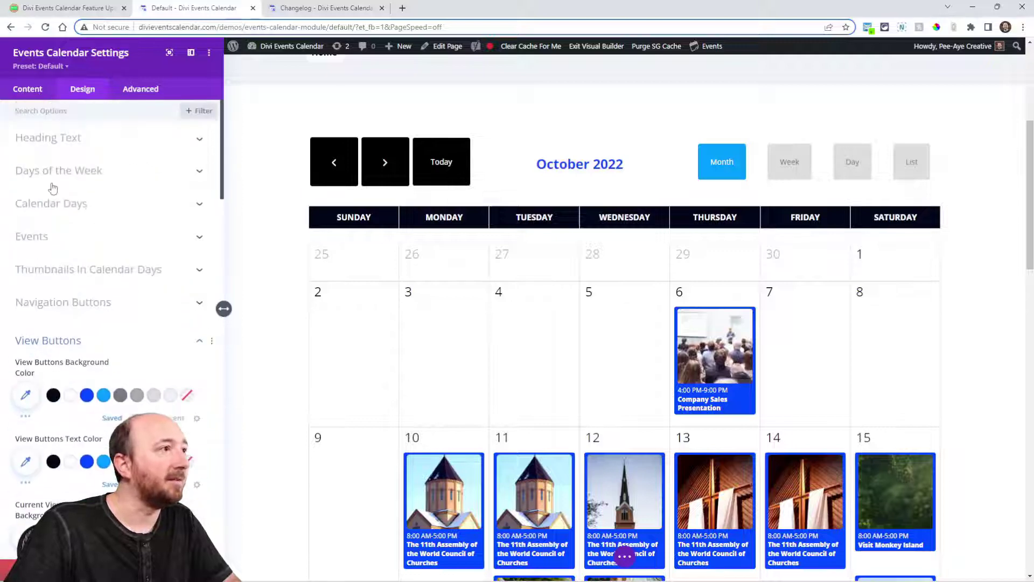
left_click(49, 204)
scroll(98, 309, "down", 4)
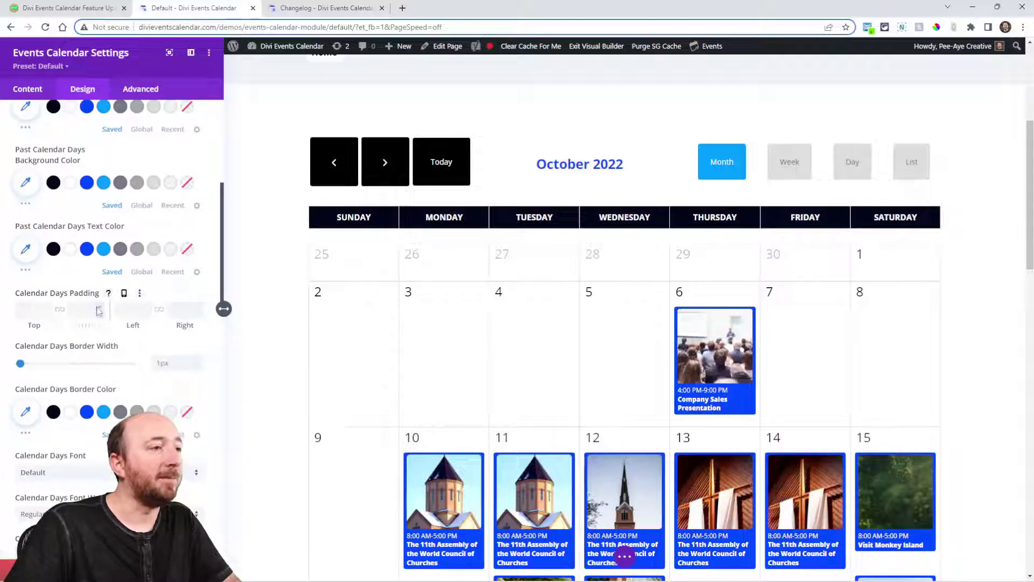
Compare the article's Tooltip Image Alignment section with the builder's Details Image settings, then return to the article
key("ctrl+shift+Tab")
scroll(372, 296, "down", 2)
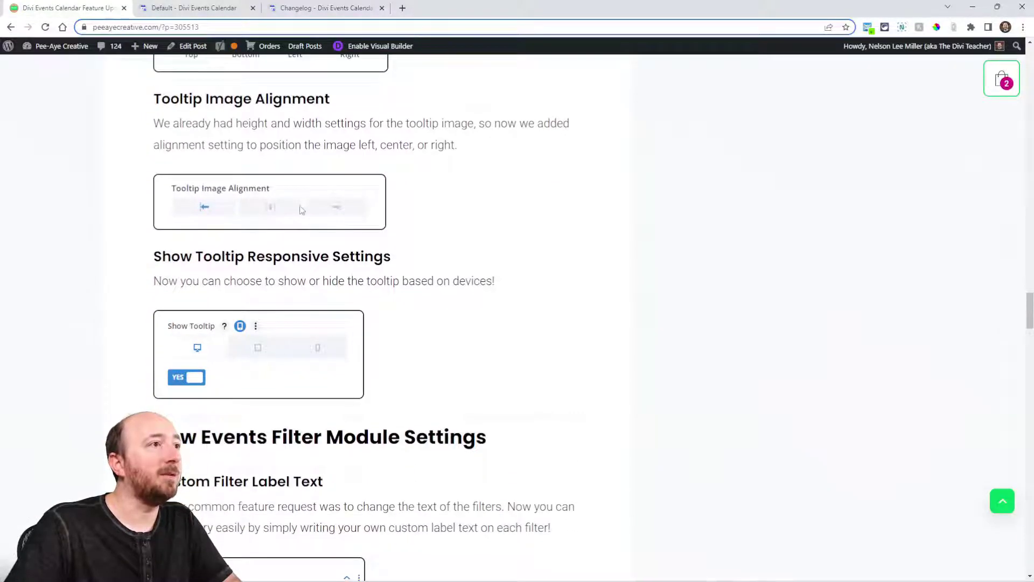
key("ctrl+Tab")
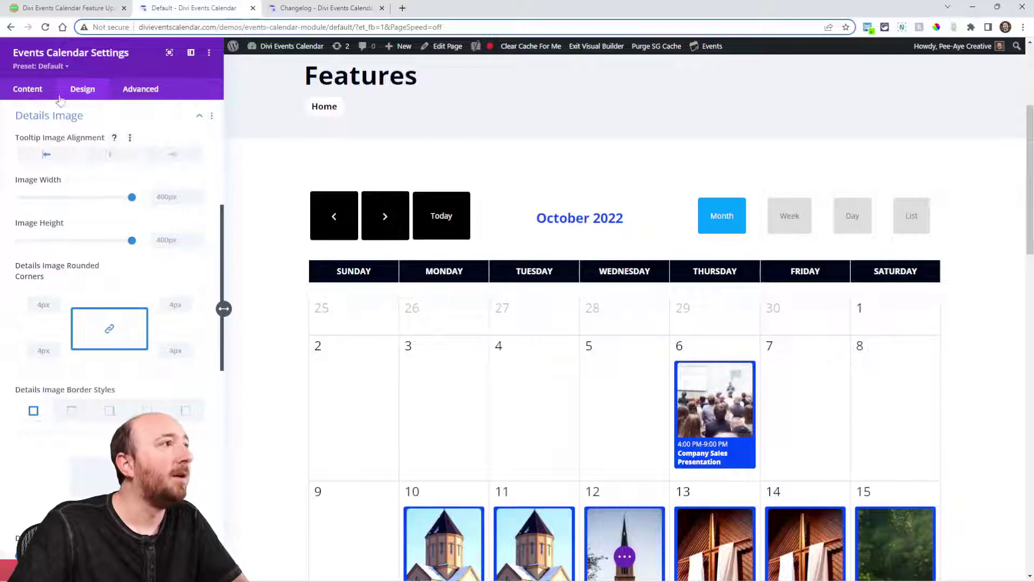
key("ctrl+1")
scroll(299, 202, "down", 1)
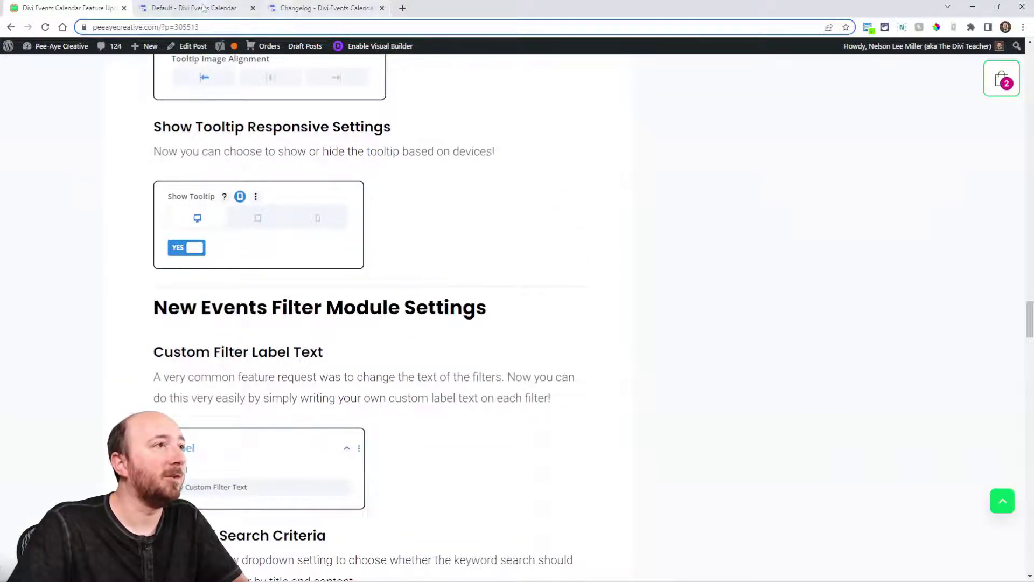
left_click(181, 8)
left_click(27, 89)
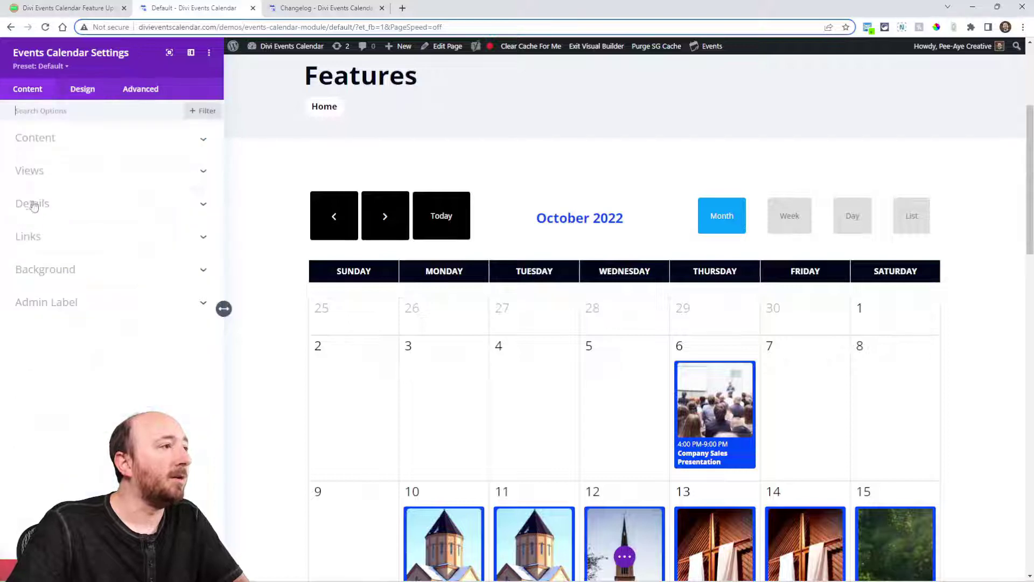
left_click(34, 170)
scroll(70, 324, "down", 5)
left_click(46, 428)
scroll(35, 157, "up", 2)
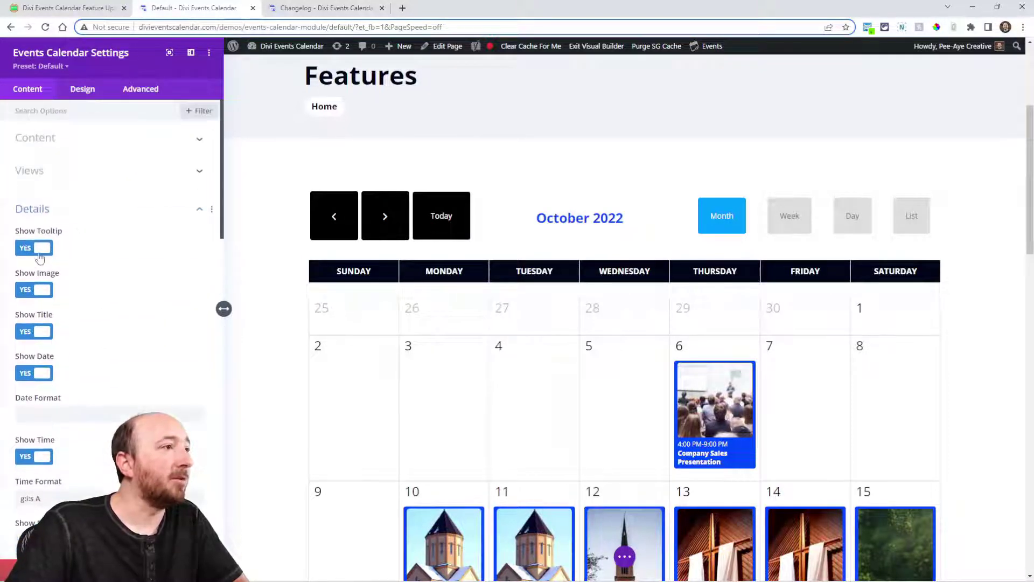
left_click(87, 231)
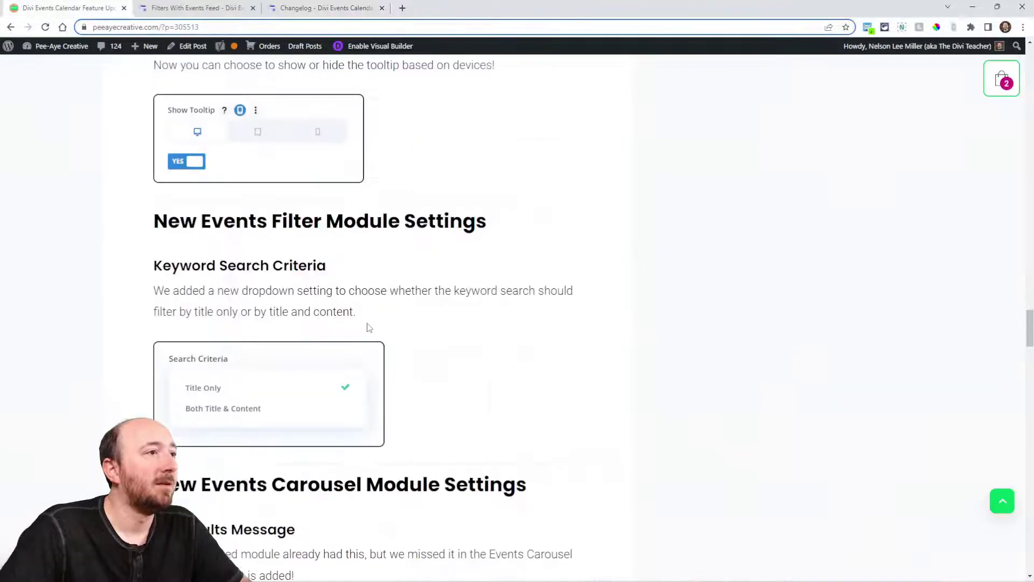
Scroll the article to the Events Filter Module section and briefly highlight its heading
scroll(369, 327, "down", 2)
left_click_drag(201, 134, 400, 134)
left_click(347, 143)
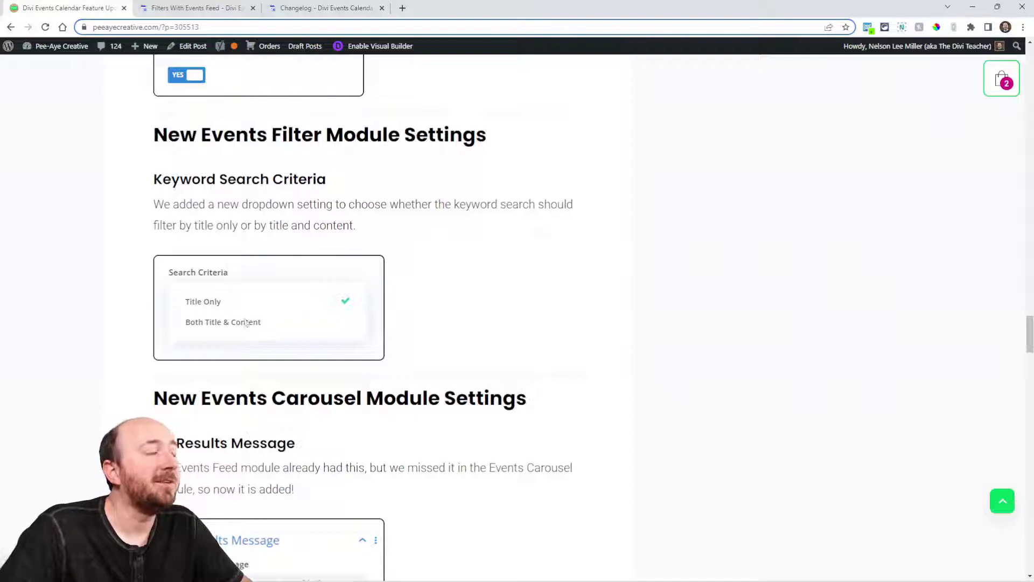
Switch to the Filters With Events Feed demo and open the Events Filter module settings
left_click(193, 8)
scroll(510, 361, "down", 5)
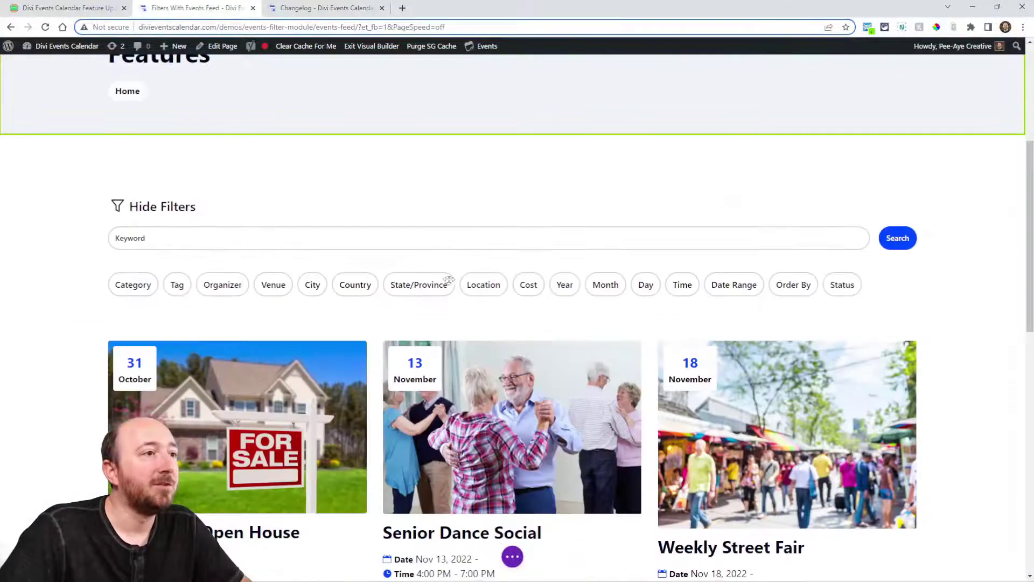
left_click(492, 223)
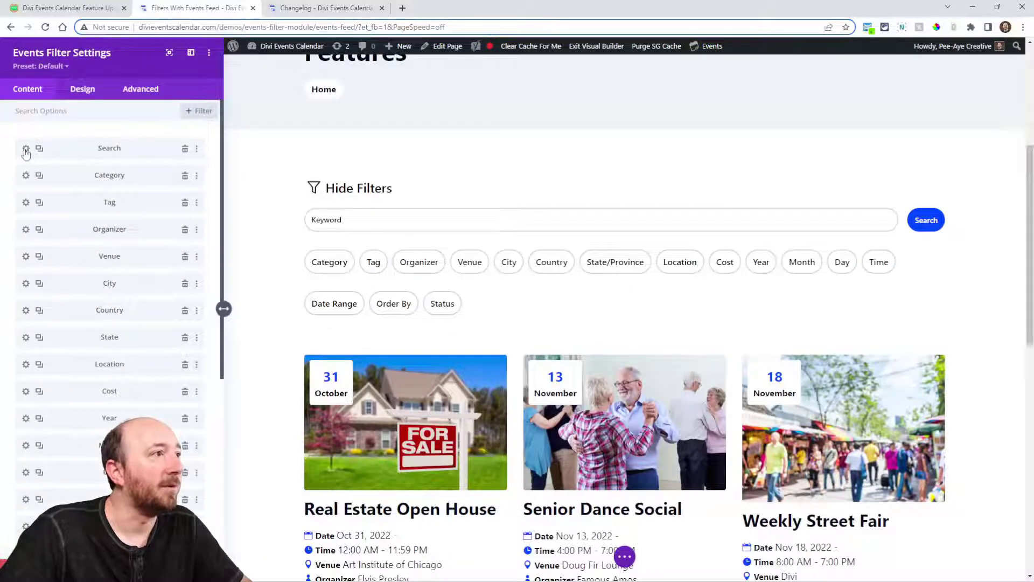
Inspect the Search filter's Search Criteria help and choices, leaving it on Title Only
left_click(25, 149)
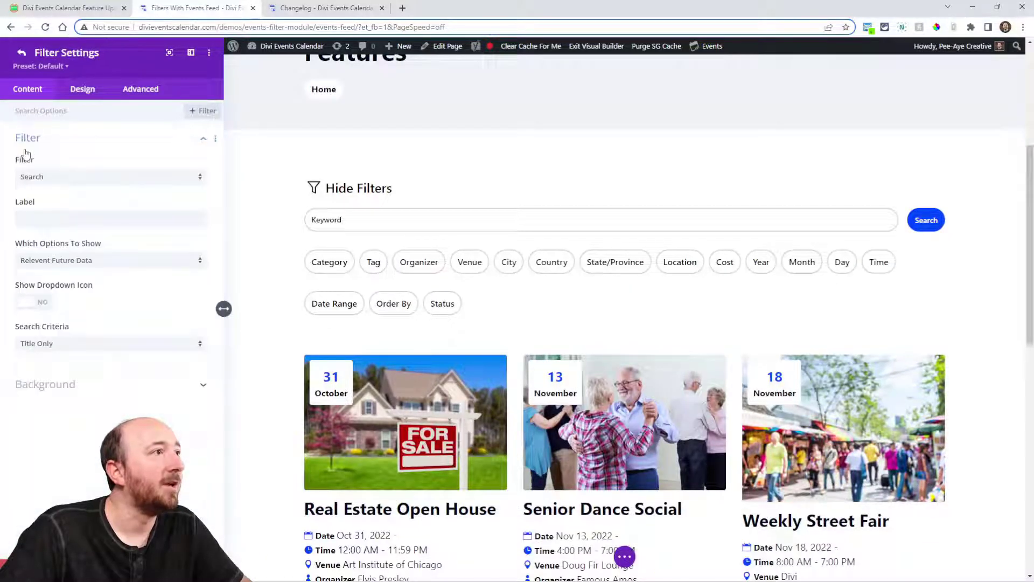
left_click(78, 326)
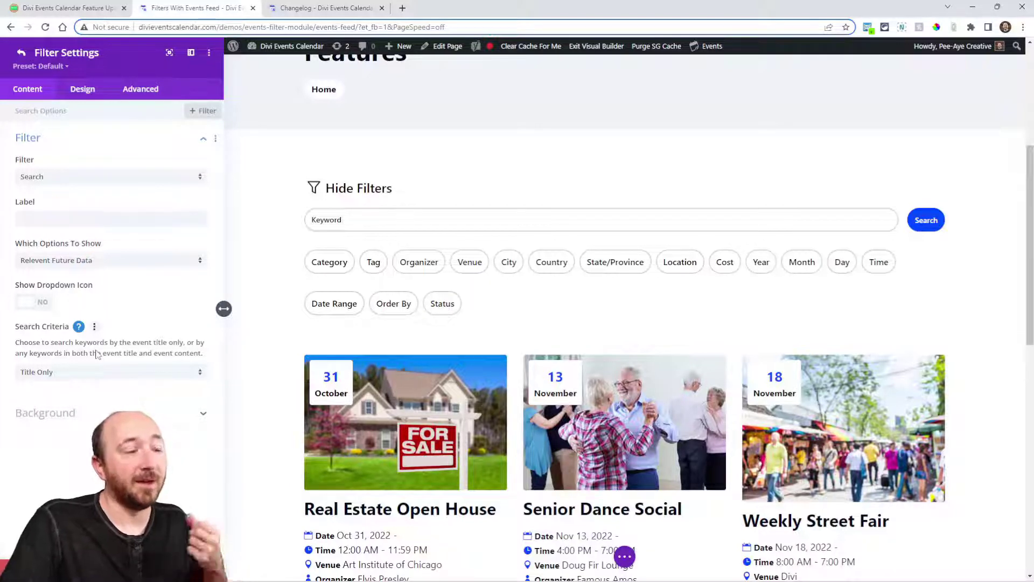
left_click(72, 374)
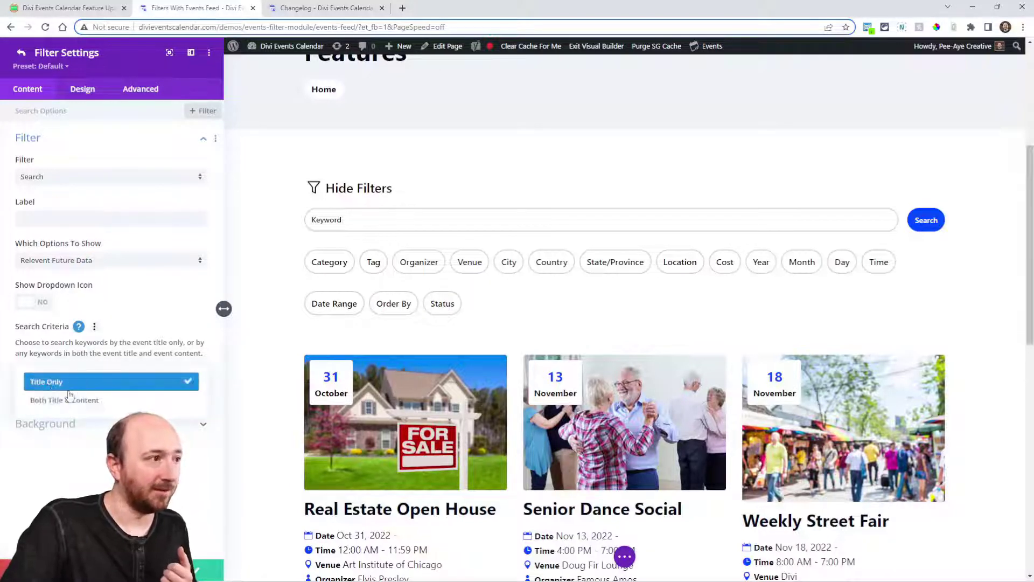
left_click(79, 329)
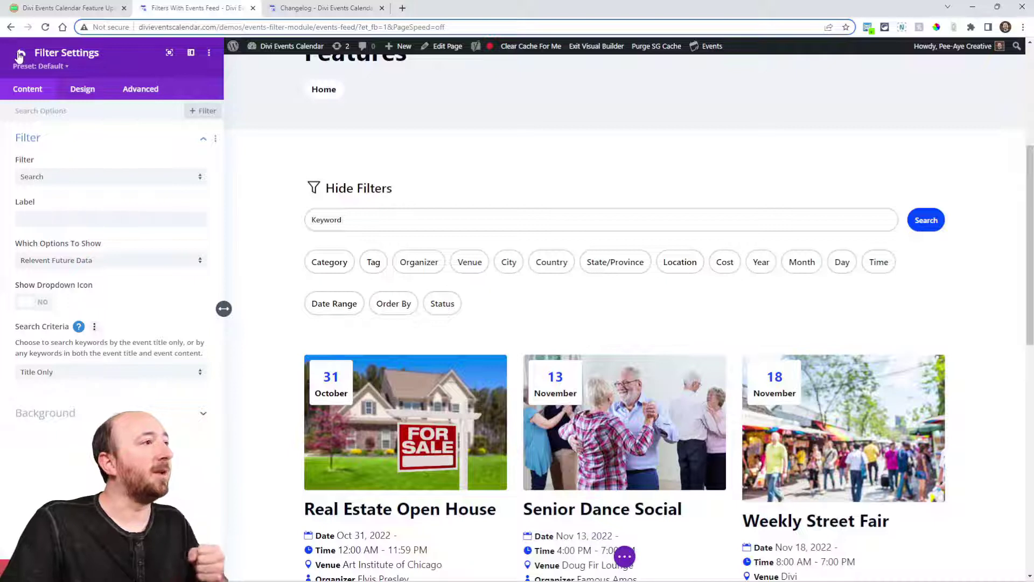
left_click(47, 140)
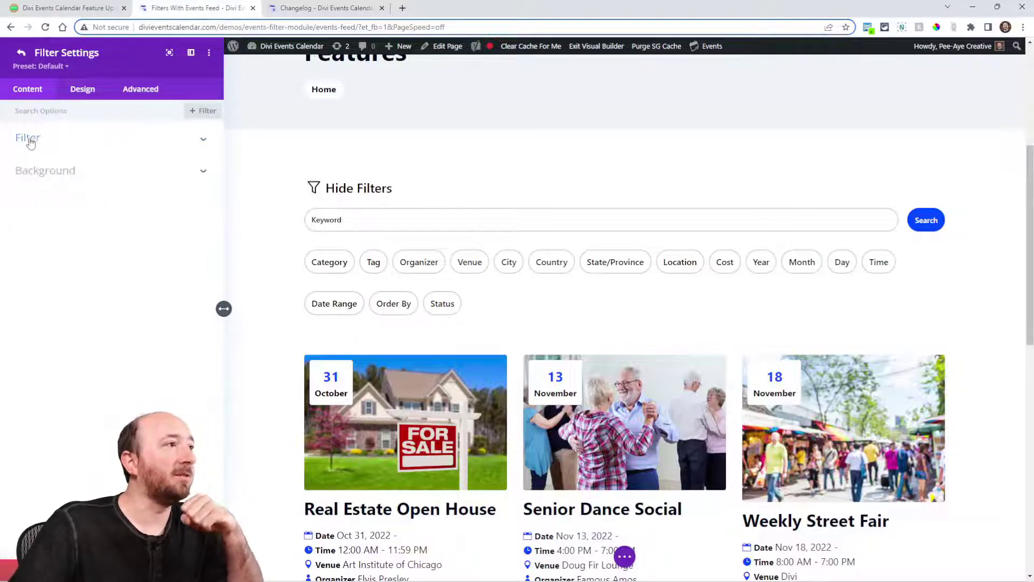
left_click(22, 54)
Open the Category filter's settings, expand and collapse its options, then return to the filter list
scroll(97, 308, "down", 5)
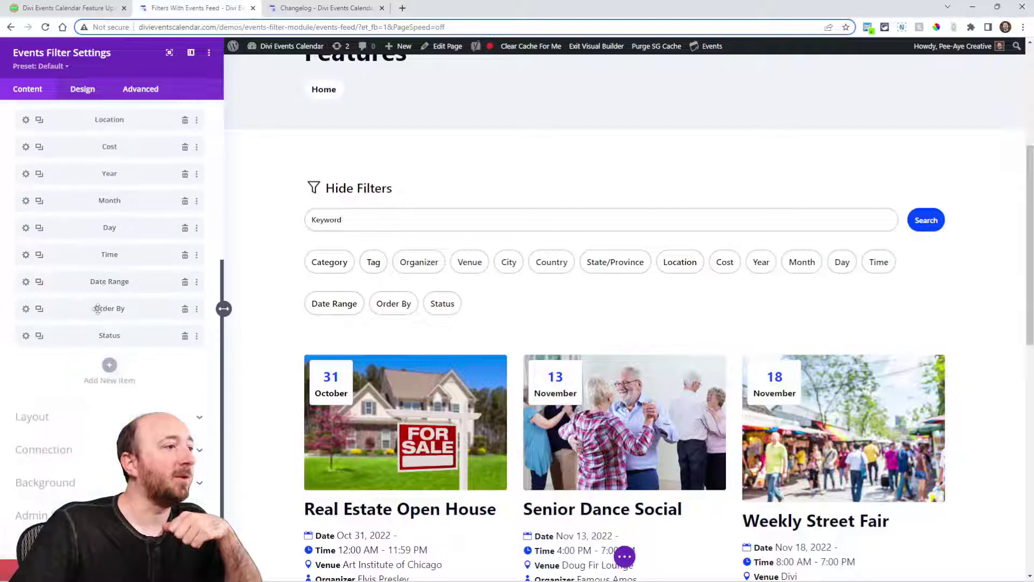
scroll(76, 350, "up", 5)
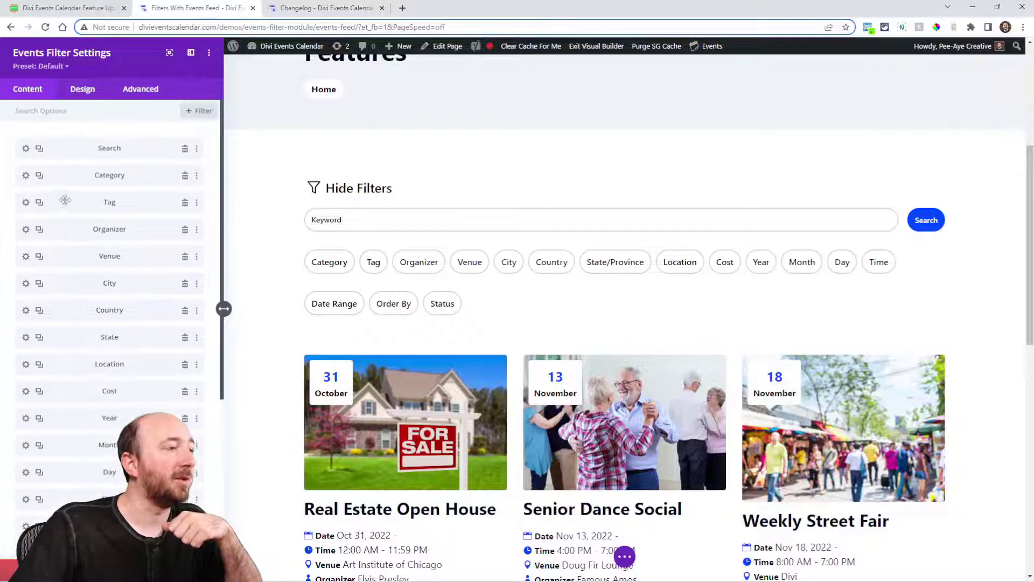
scroll(78, 259, "down", 5)
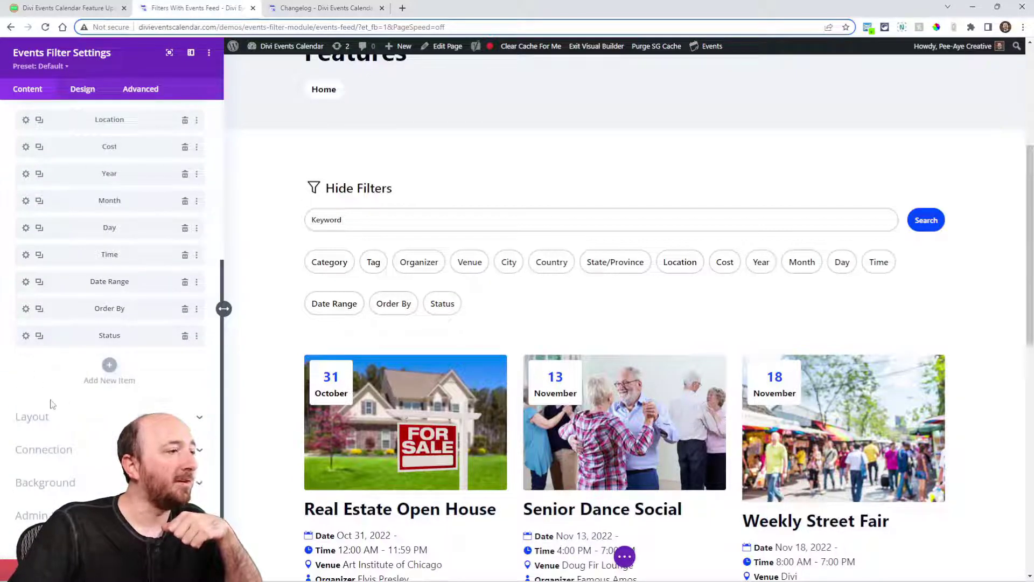
scroll(80, 377, "up", 5)
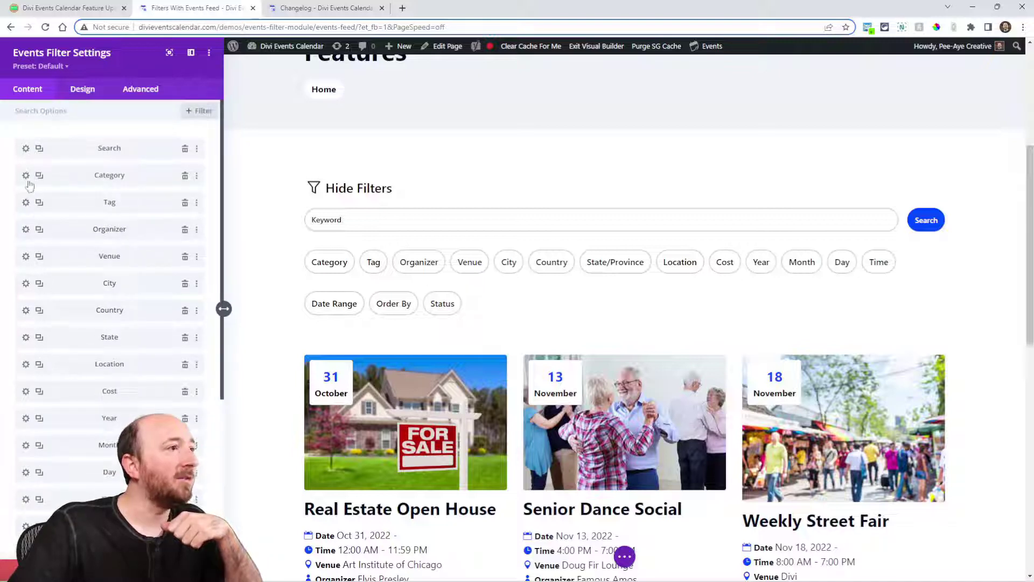
left_click(25, 175)
left_click(36, 140)
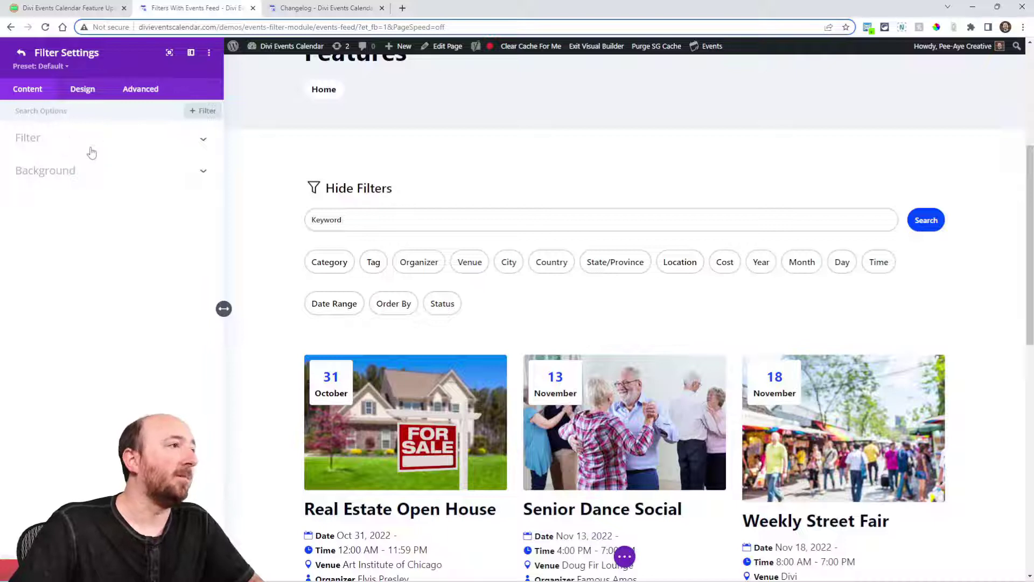
left_click(49, 144)
left_click(71, 142)
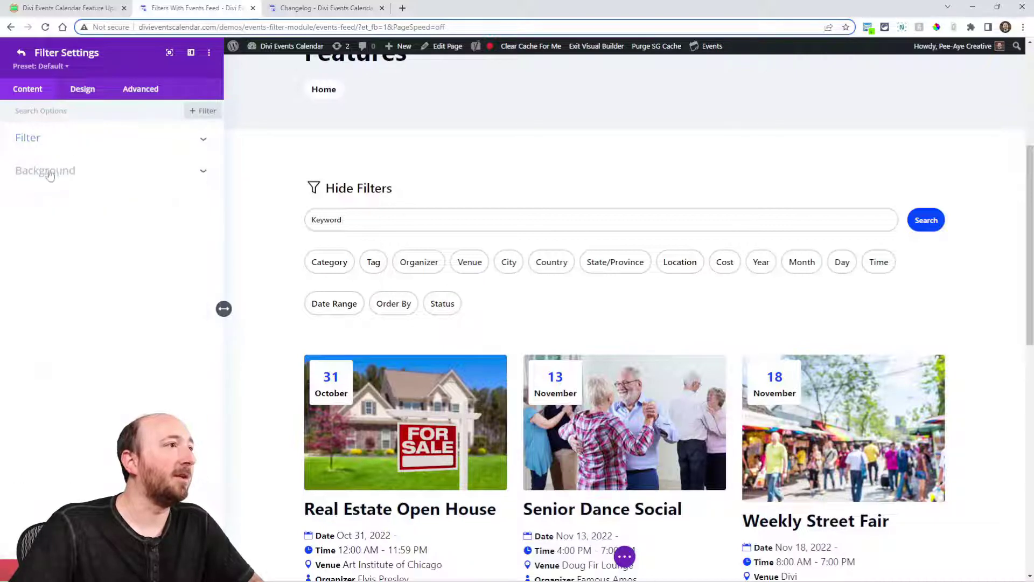
left_click(47, 141)
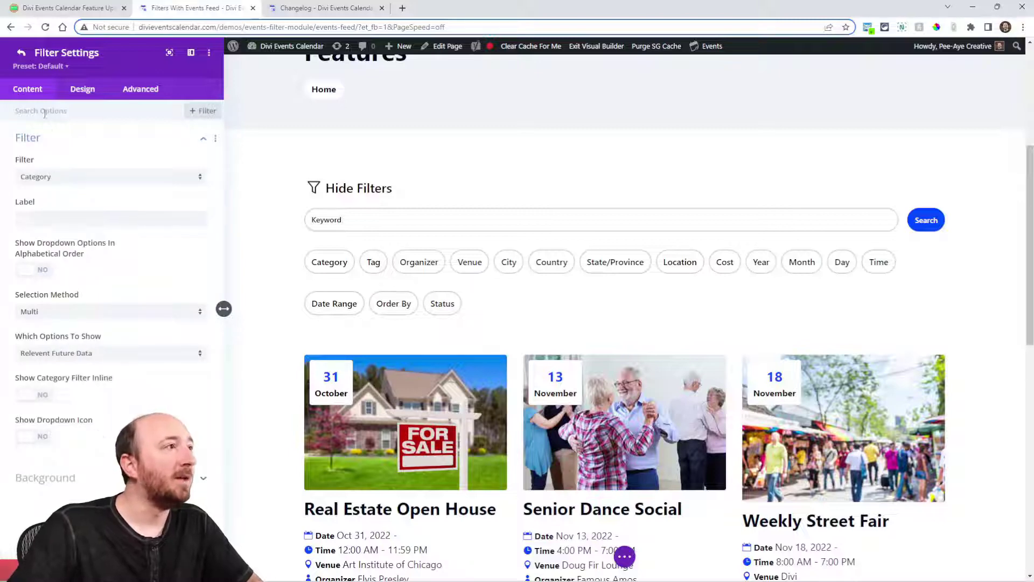
left_click(21, 53)
Review the Events Carousel Module heading in the article, then bring up the 2.5 changelog
key("ctrl+shift+Tab")
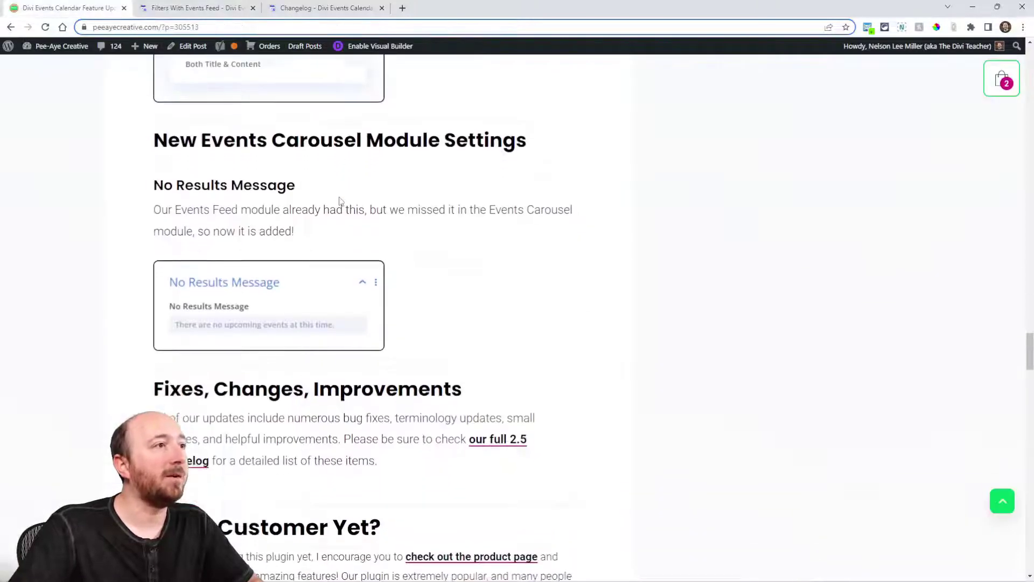
left_click_drag(197, 145, 445, 151)
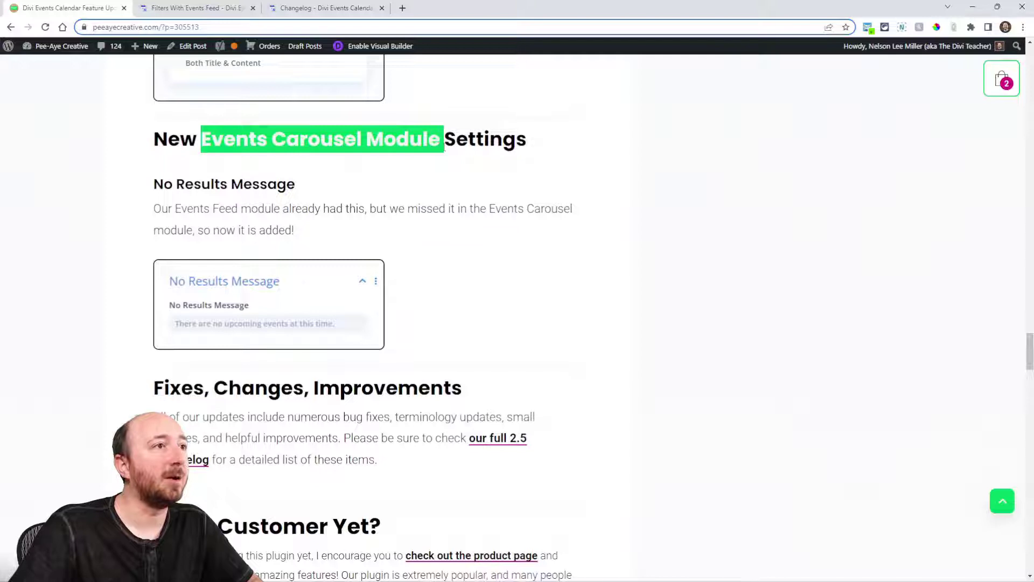
left_click(359, 153)
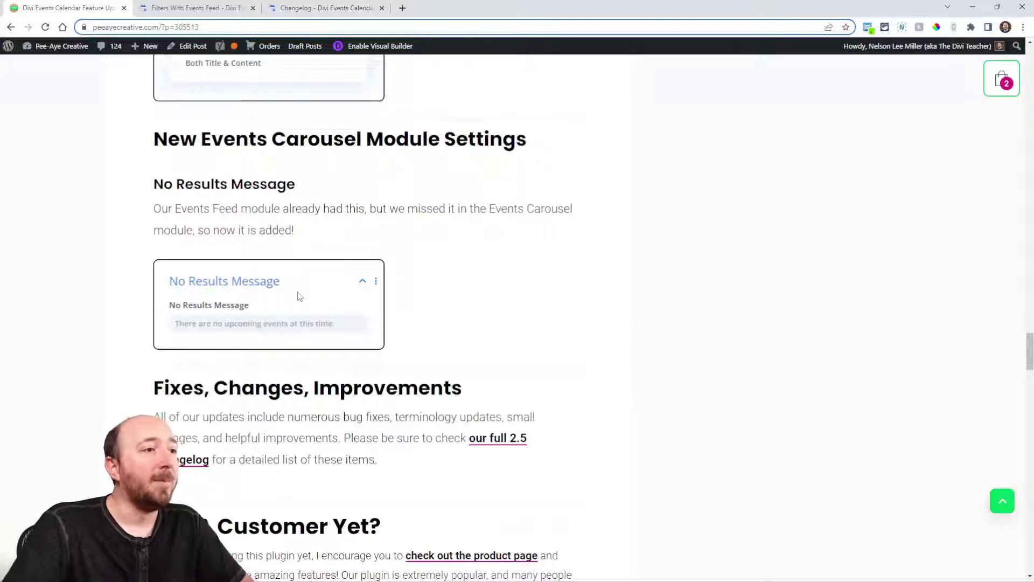
scroll(297, 293, "down", 2)
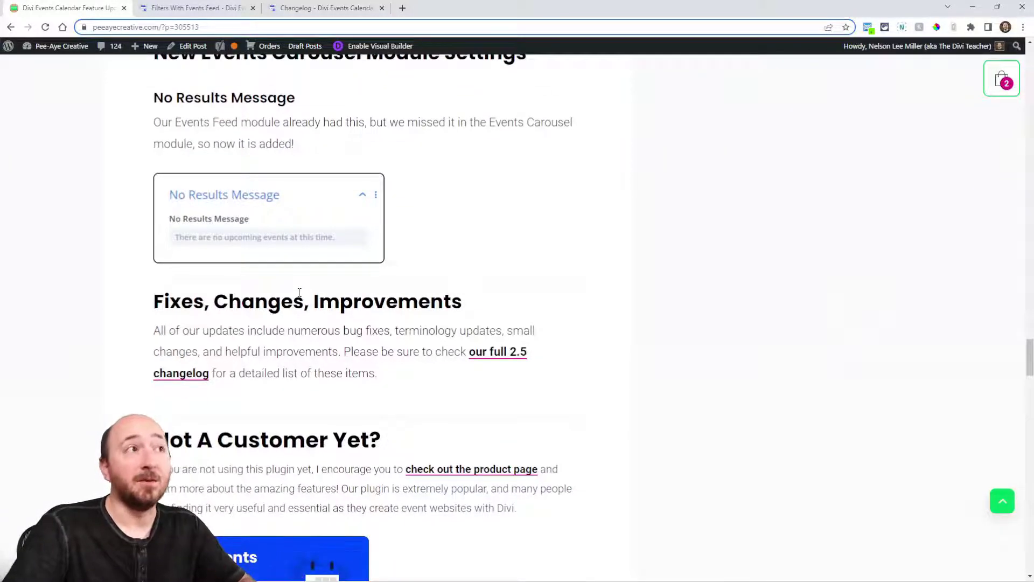
left_click(298, 5)
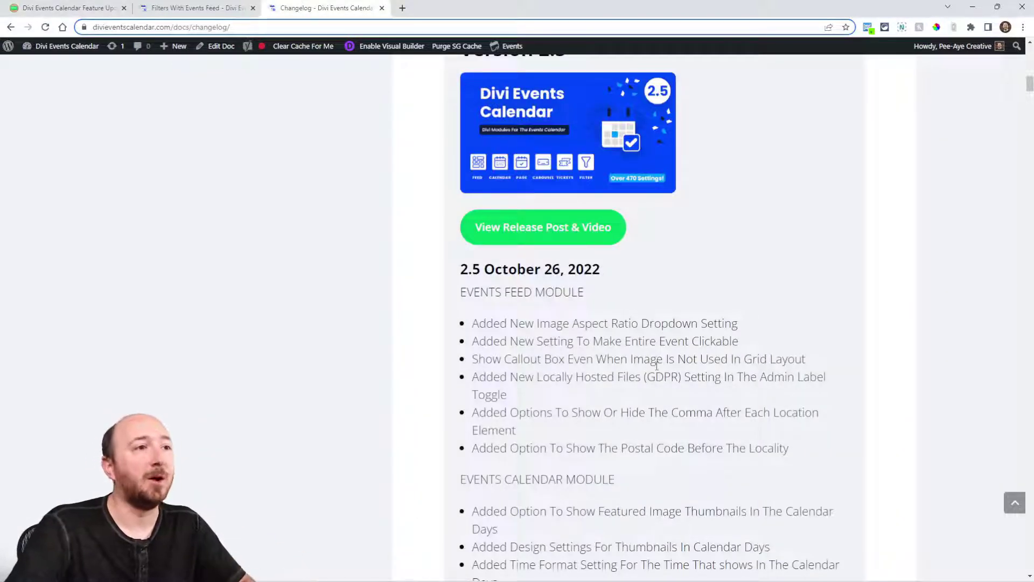
Highlight the 2.5 'Added Options To Show Or Hide The Comma' location entry in the changelog
scroll(654, 366, "down", 3)
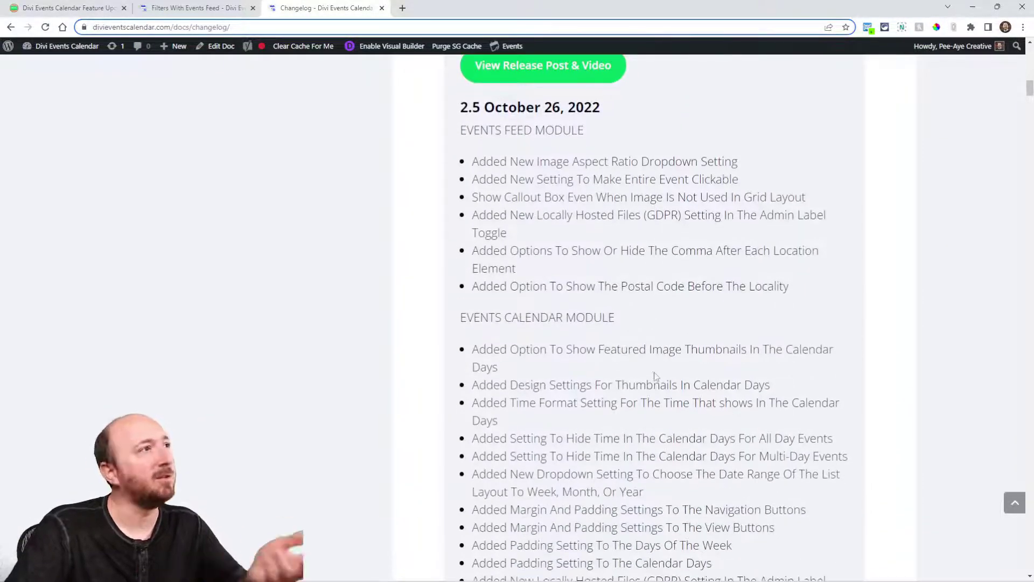
scroll(654, 376, "down", 2)
scroll(654, 376, "up", 2)
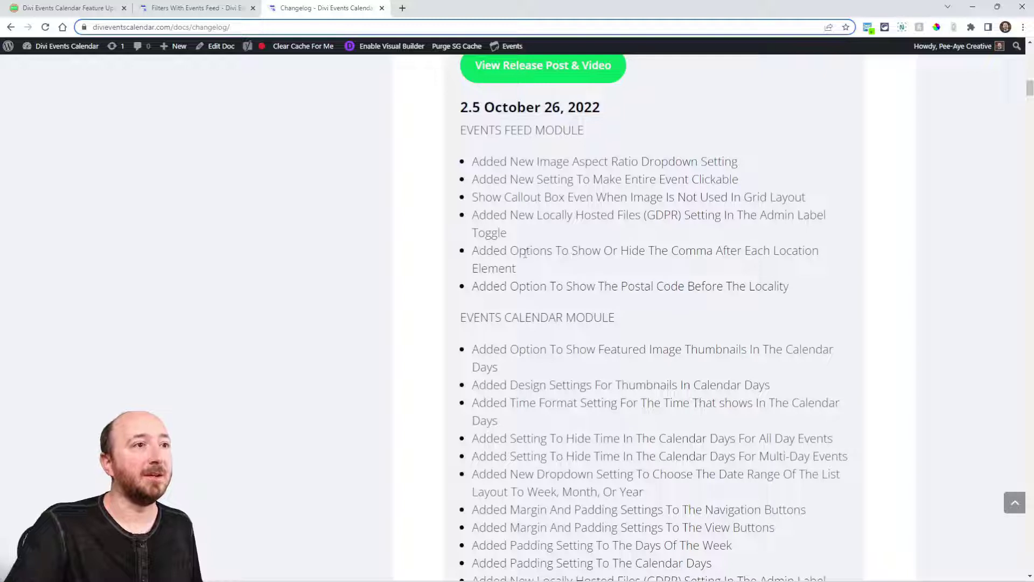
left_click_drag(476, 251, 818, 266)
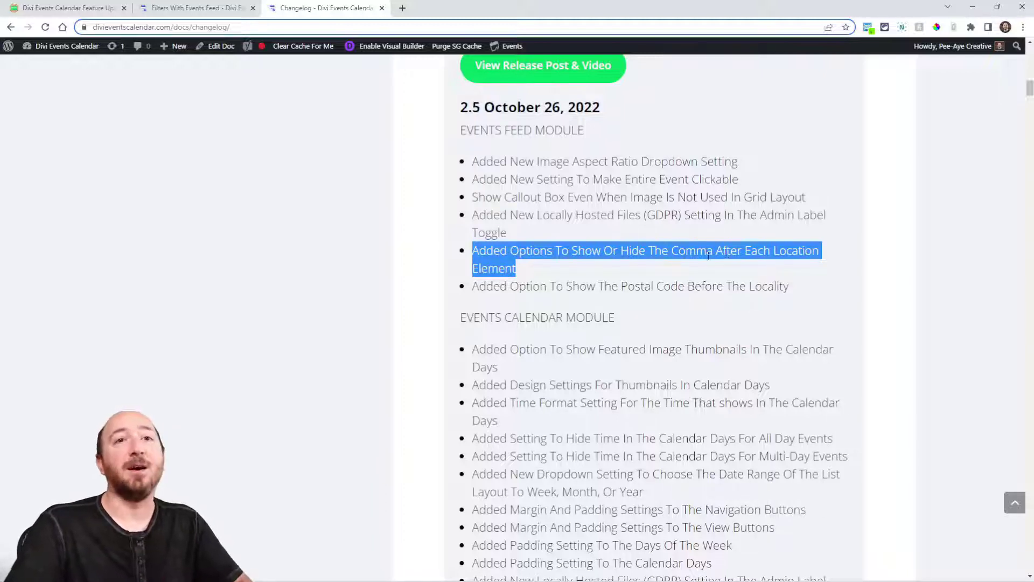
Open the Events Feed module settings on the Filters demo and expand the Details group
left_click(167, 9)
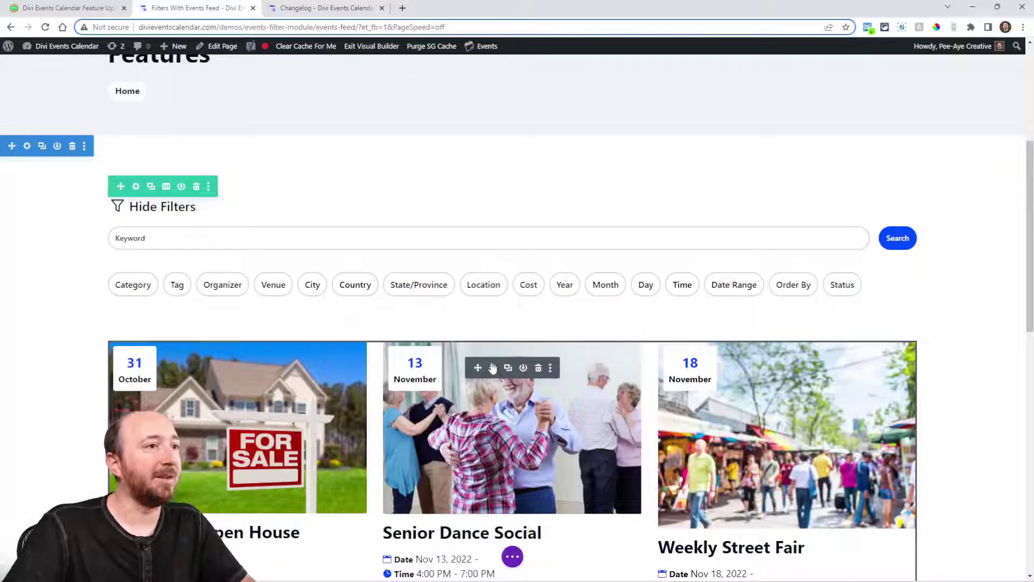
left_click(493, 367)
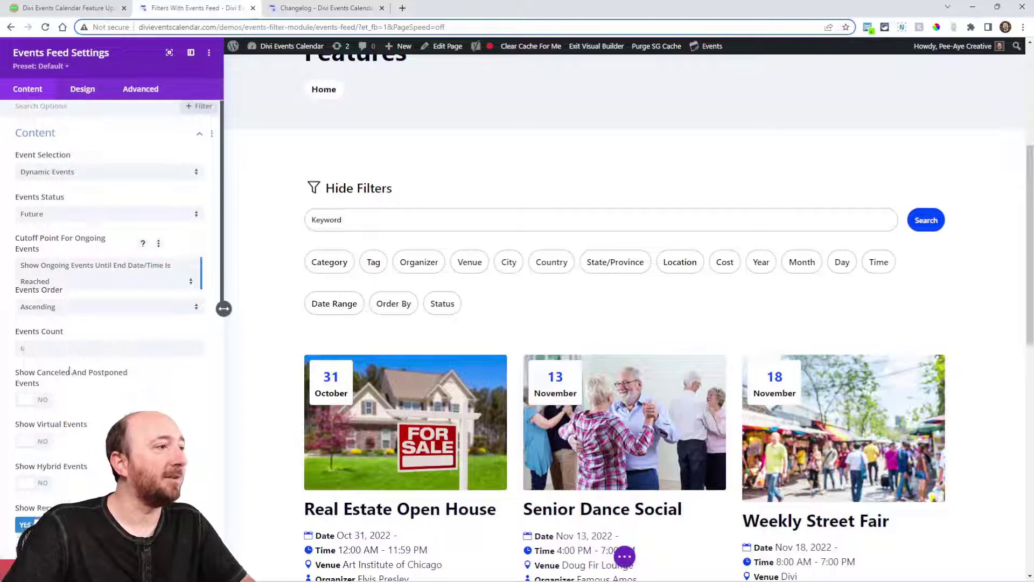
scroll(70, 372, "down", 10)
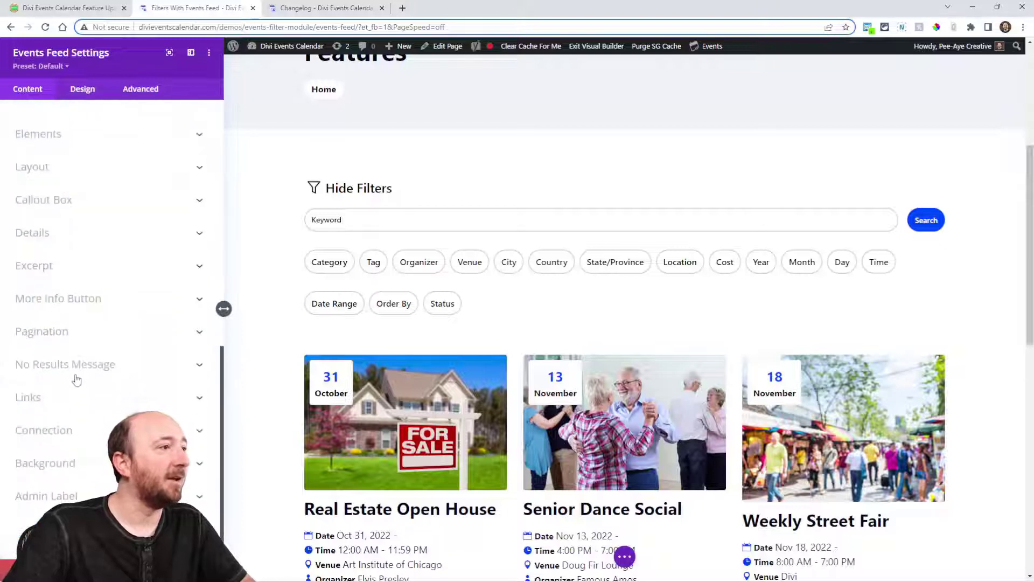
left_click(50, 236)
Set Show Location to YES and scroll through the resulting location comma options
scroll(105, 329, "down", 7)
scroll(102, 347, "down", 3)
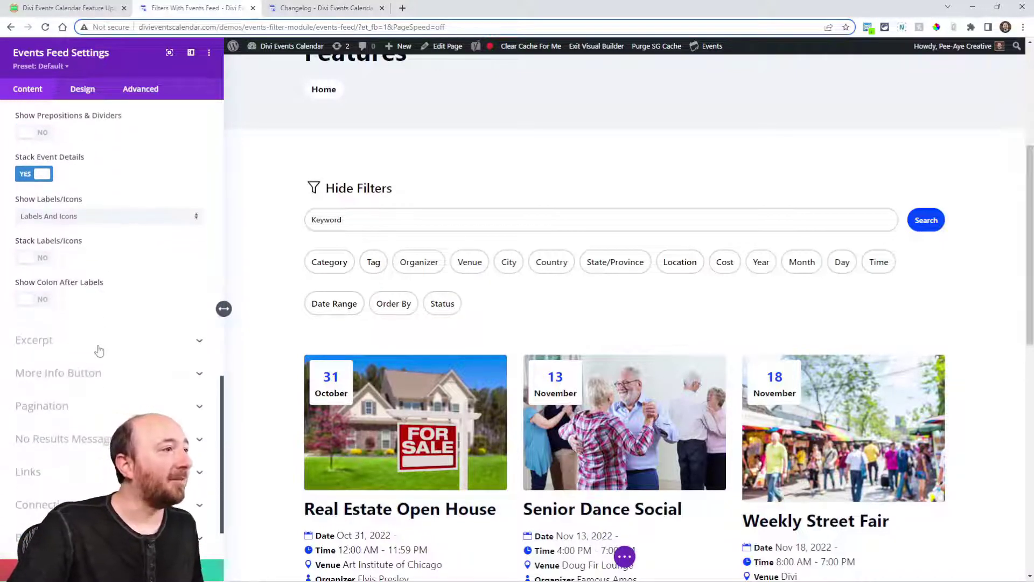
scroll(97, 346, "up", 8)
scroll(84, 343, "up", 6)
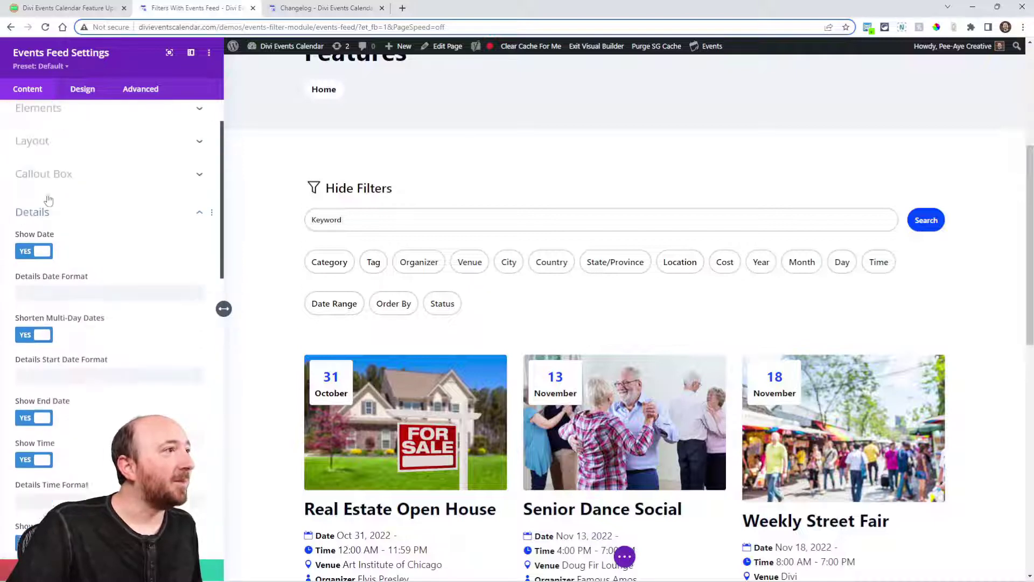
scroll(70, 277, "down", 3)
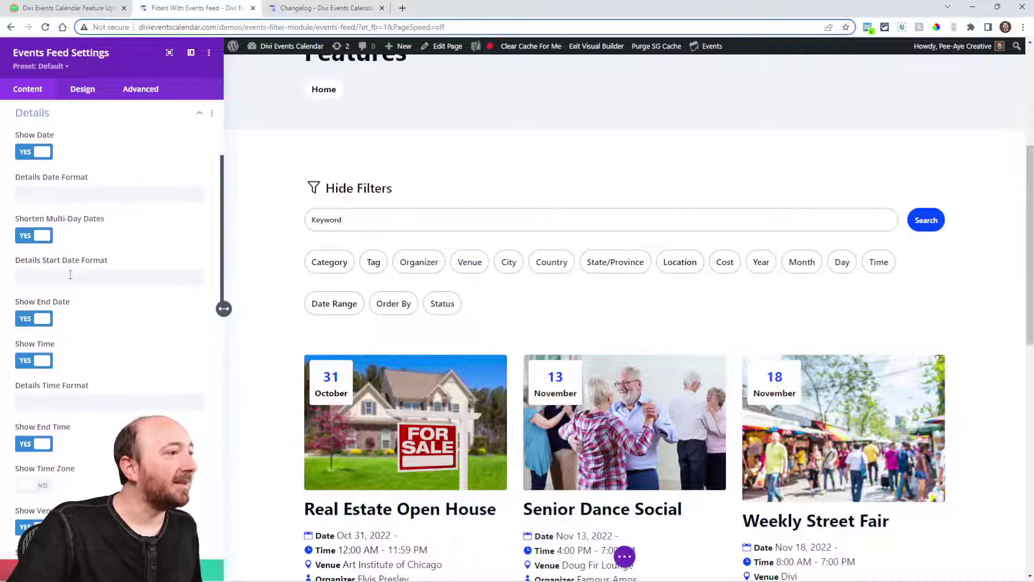
scroll(70, 275, "down", 4)
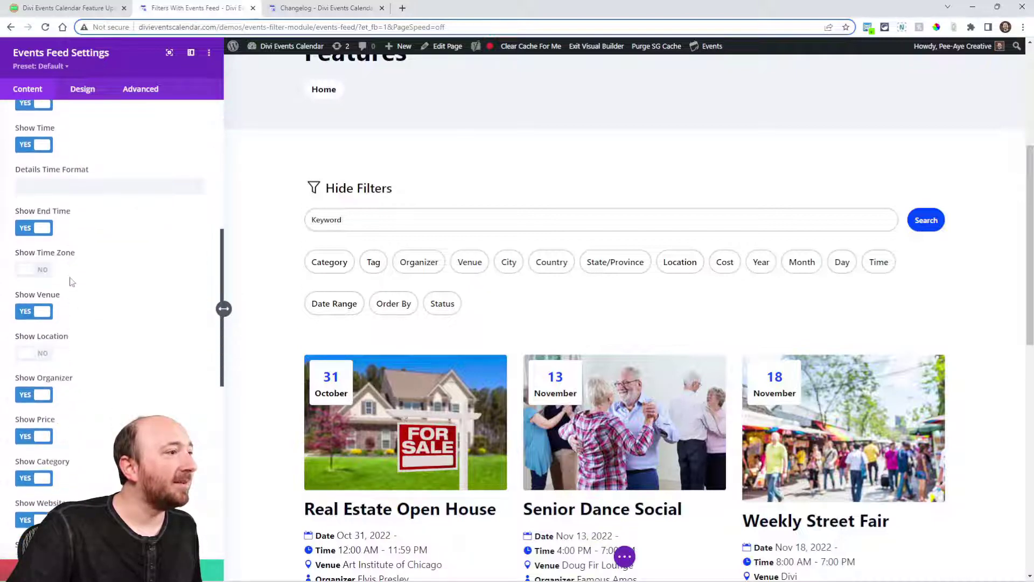
left_click(31, 356)
scroll(59, 301, "down", 3)
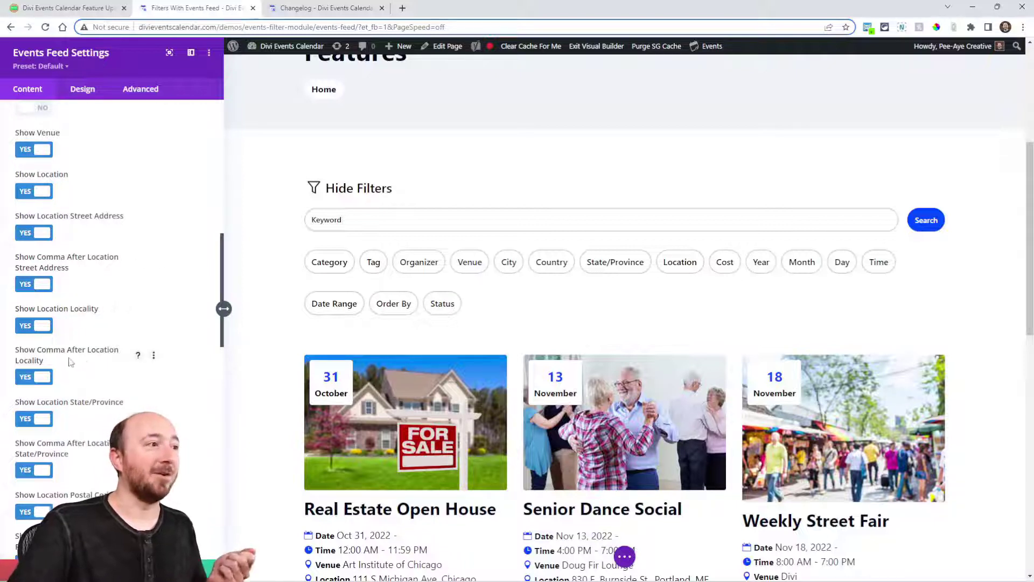
scroll(76, 362, "down", 2)
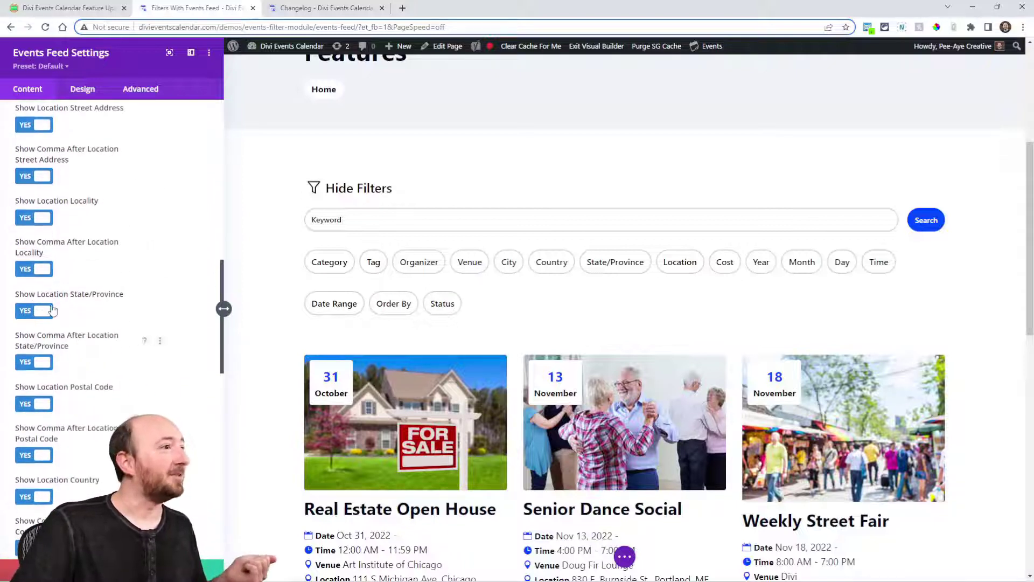
scroll(93, 351, "down", 1)
scroll(93, 351, "down", 2)
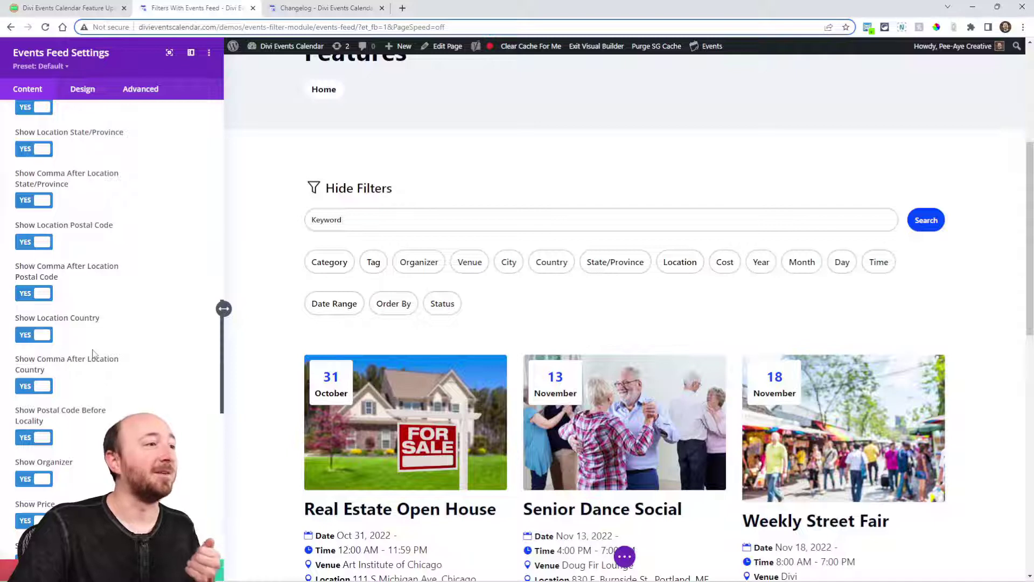
mouse_move(78, 373)
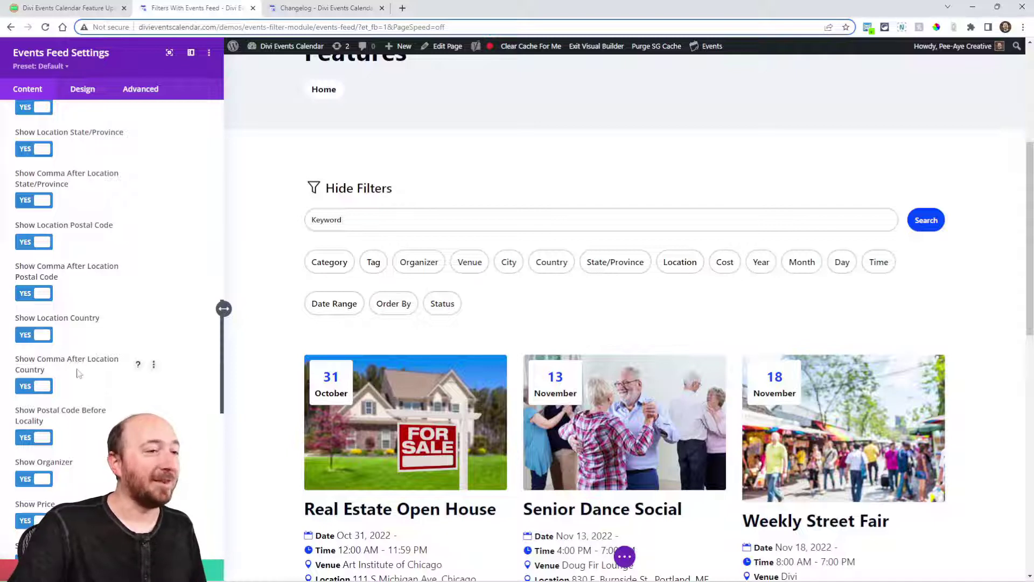
scroll(80, 377, "down", 2)
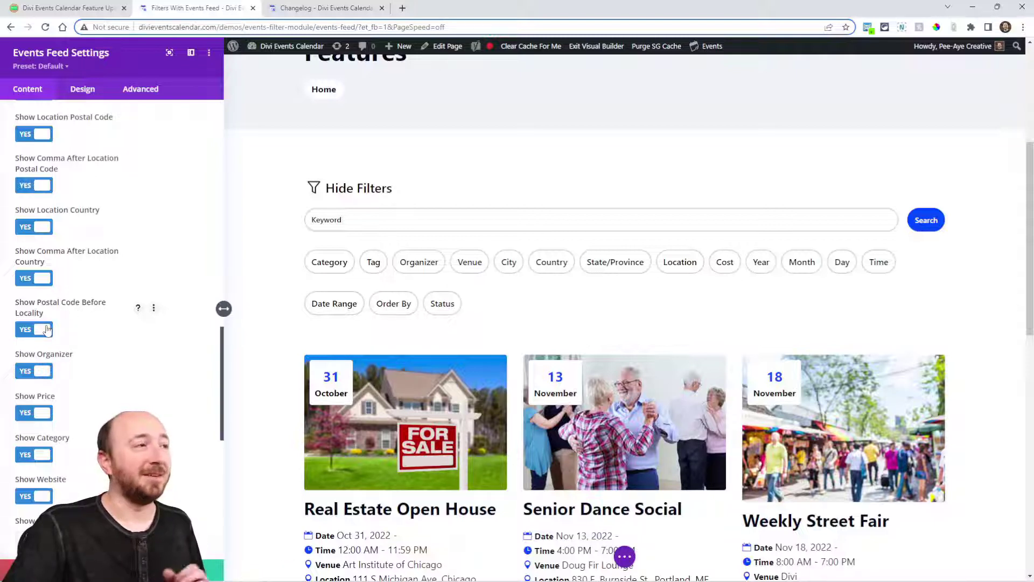
scroll(116, 349, "down", 10)
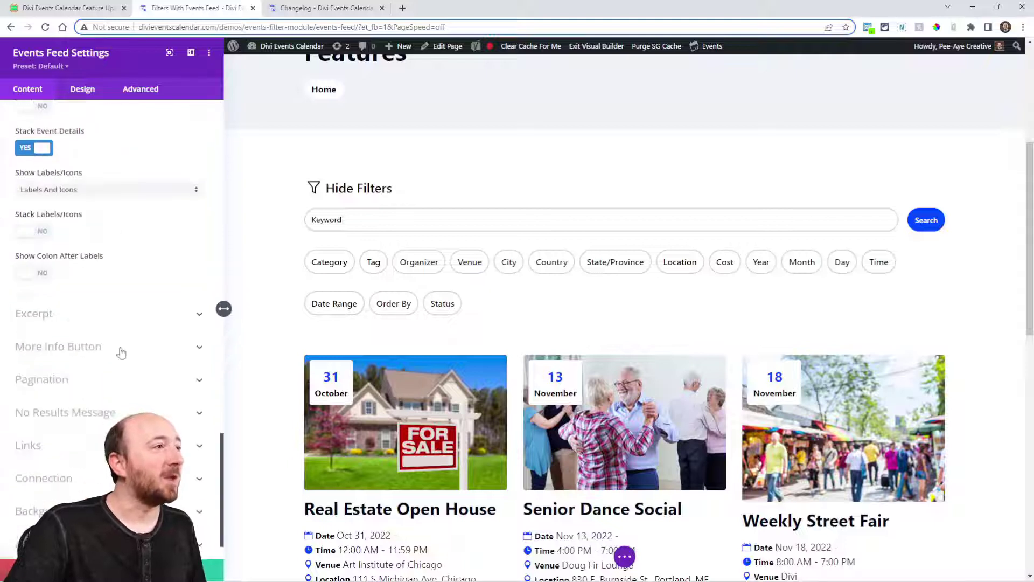
Expand the Admin Label group and set Use Locally Hosted Files (GDPR) to YES
scroll(121, 352, "down", 1)
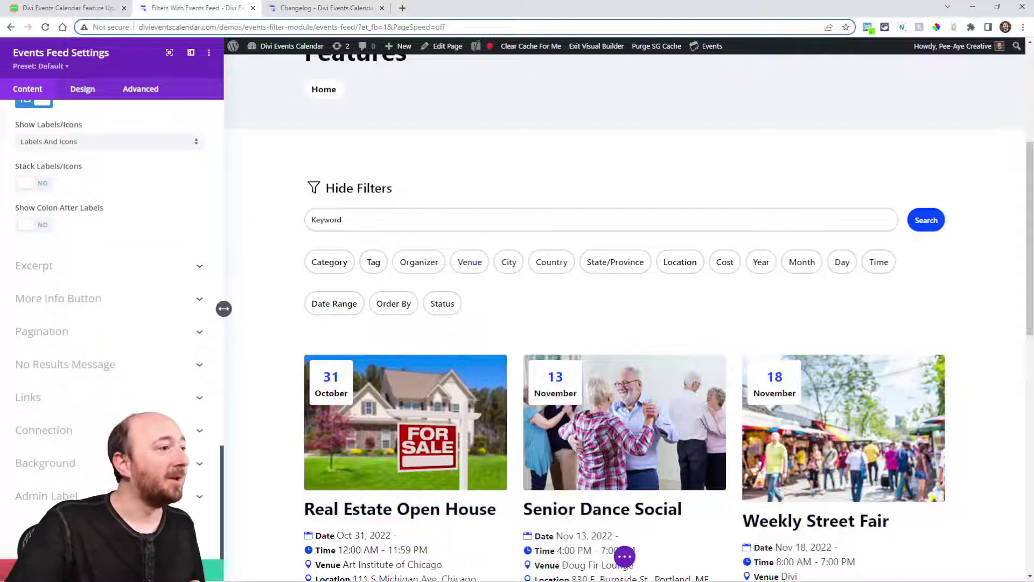
left_click(48, 496)
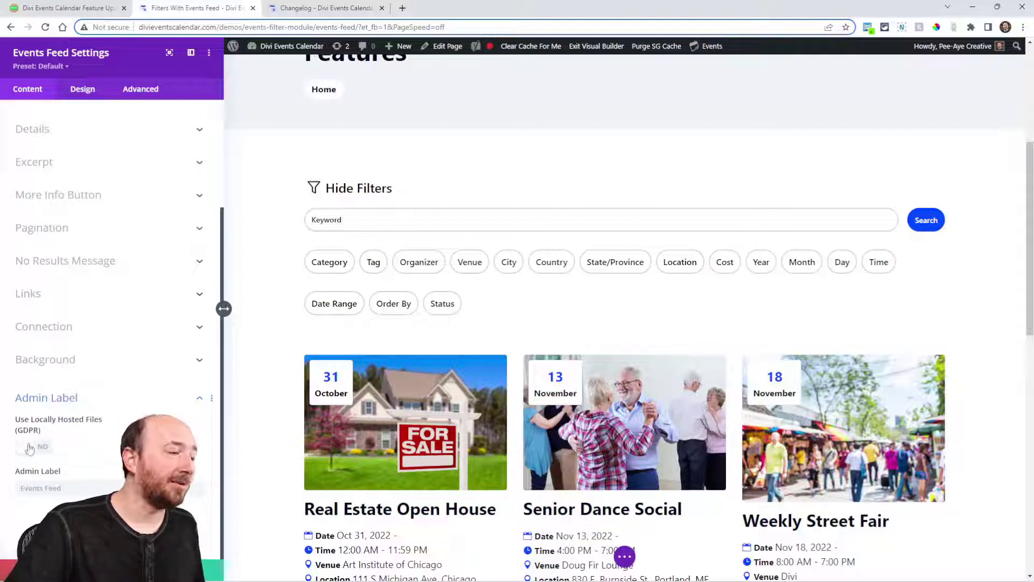
left_click(38, 445)
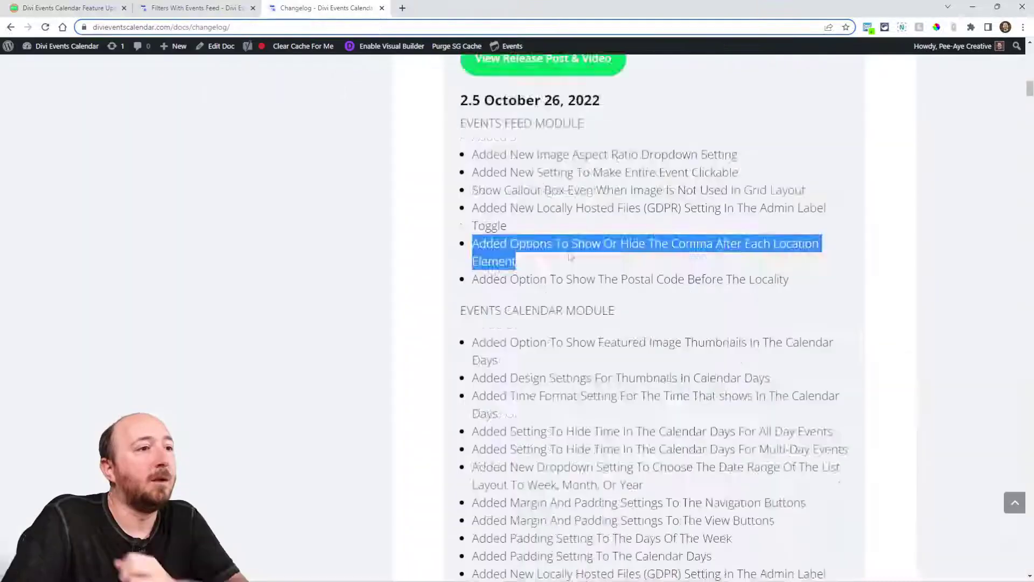
scroll(590, 279, "down", 8)
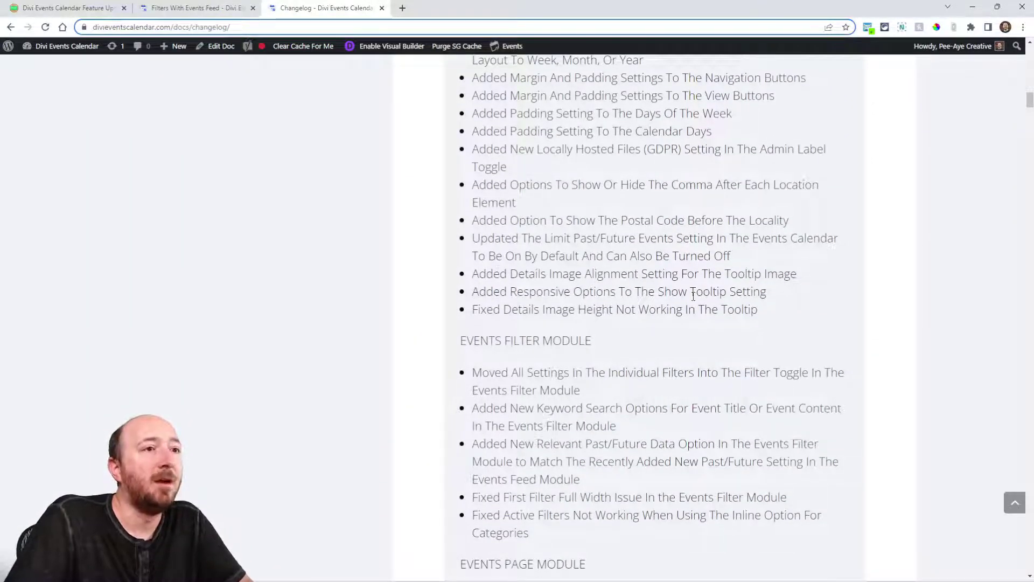
scroll(703, 296, "down", 4)
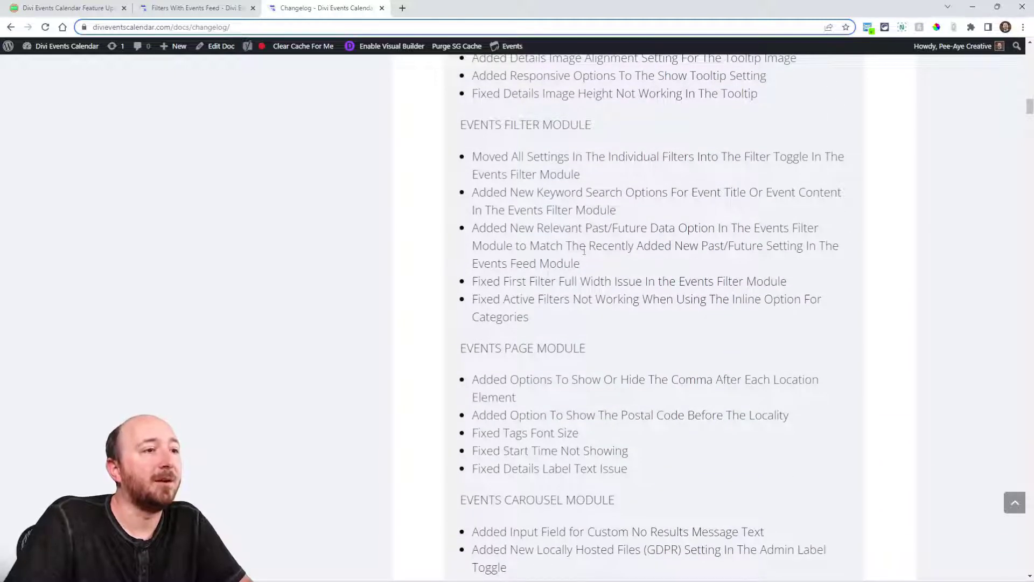
scroll(583, 257, "down", 3)
scroll(594, 311, "down", 3)
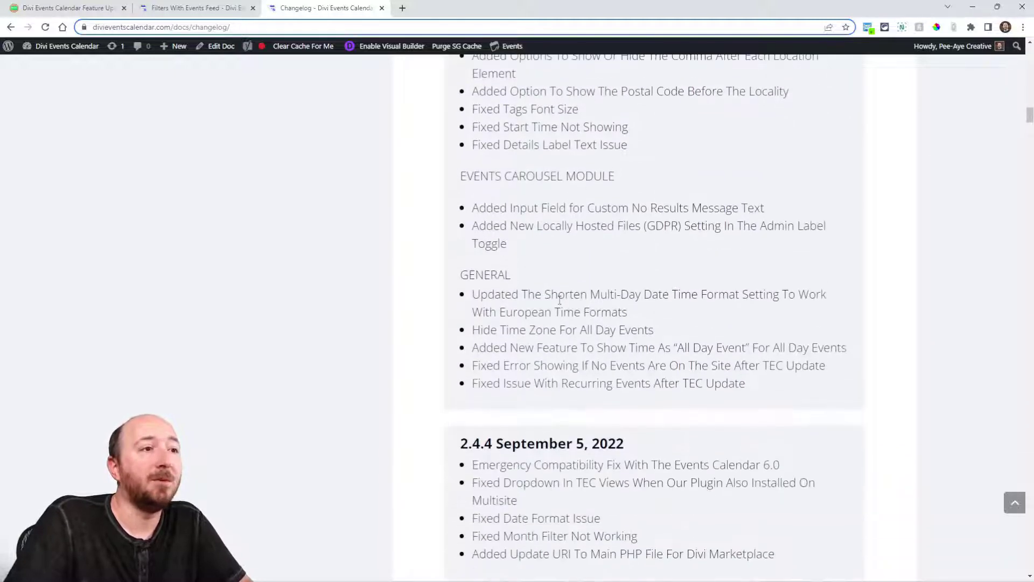